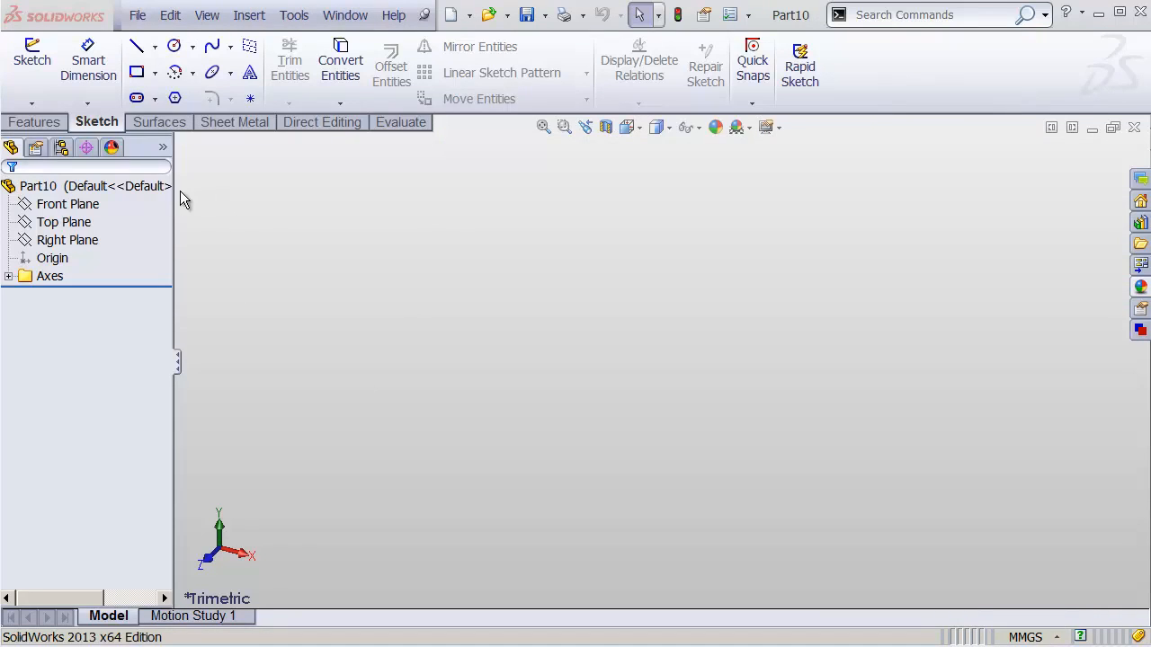
# Examine the part's default Front Plane, its origin and the X, Y and Z axes inside the Axes folder.
pyautogui.click(67, 204)
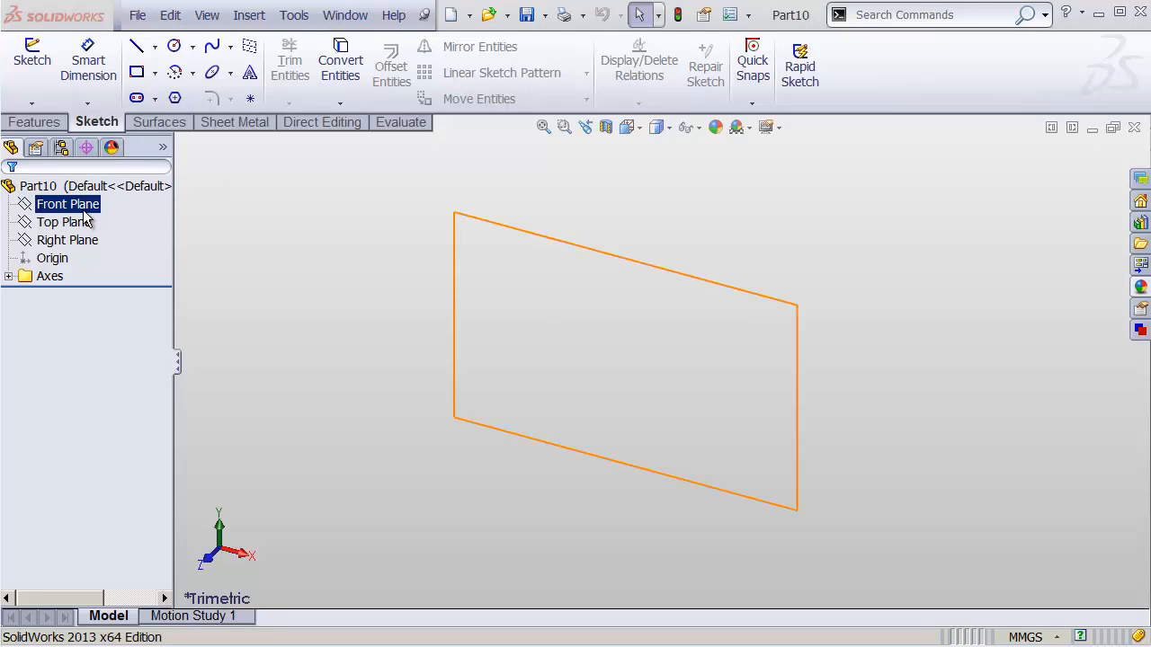
pyautogui.click(50, 259)
pyautogui.click(44, 276)
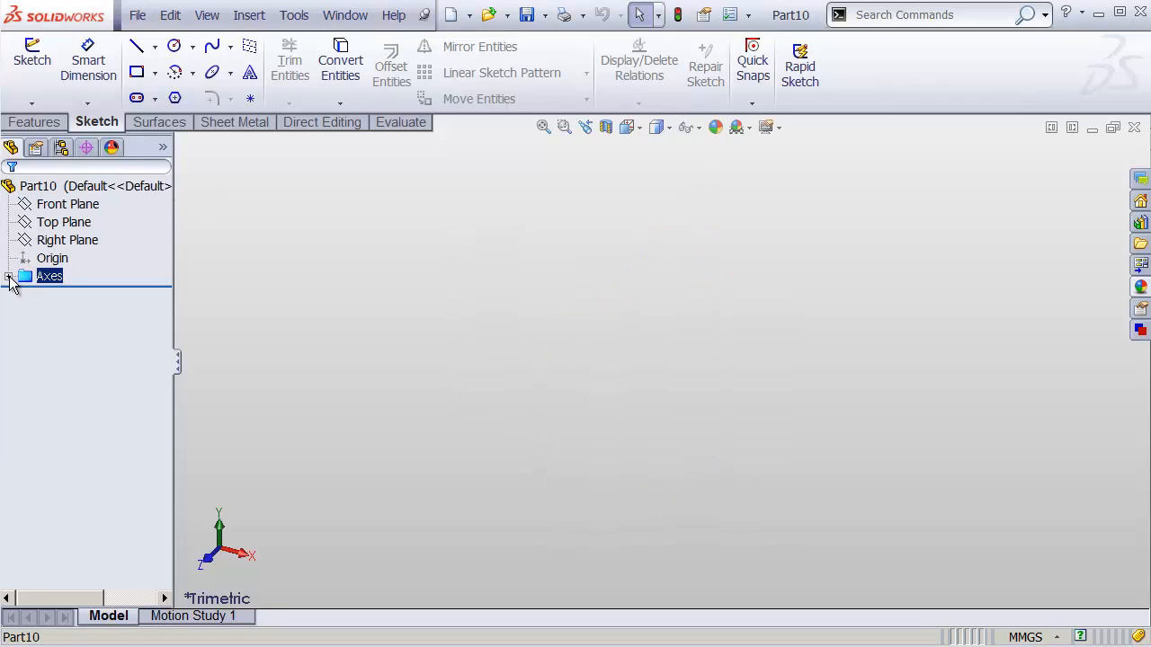
pyautogui.click(8, 276)
pyautogui.click(54, 295)
pyautogui.keyDown('shift'); pyautogui.click(56, 330); pyautogui.keyUp('shift')
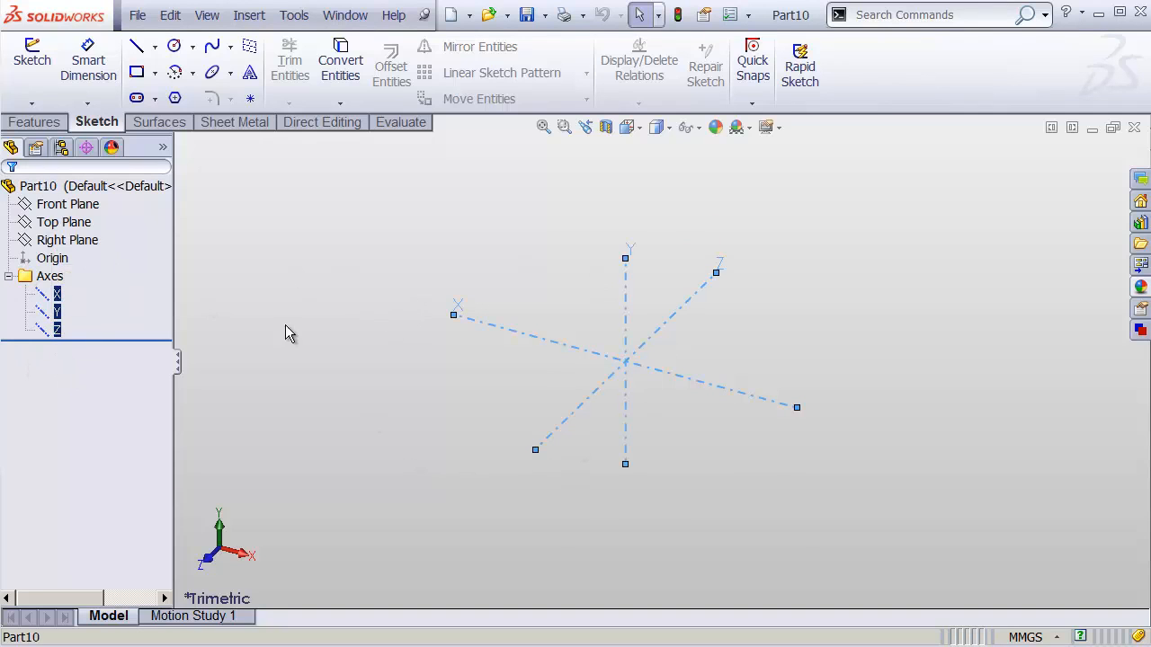
pyautogui.click(8, 276)
pyautogui.click(238, 288)
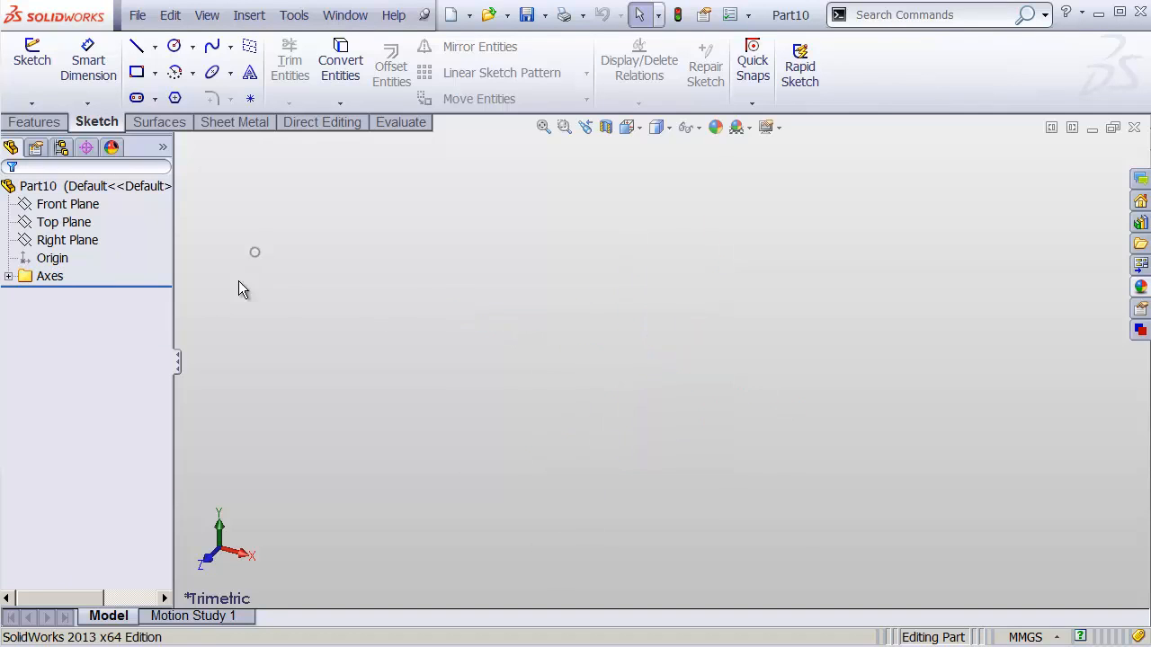
# Delete the Axes folder together with the X, Y and Z axes it contains.
pyautogui.click(50, 276)
pyautogui.click(8, 276)
pyautogui.click(49, 276)
pyautogui.keyDown('shift'); pyautogui.click(56, 329); pyautogui.keyUp('shift')
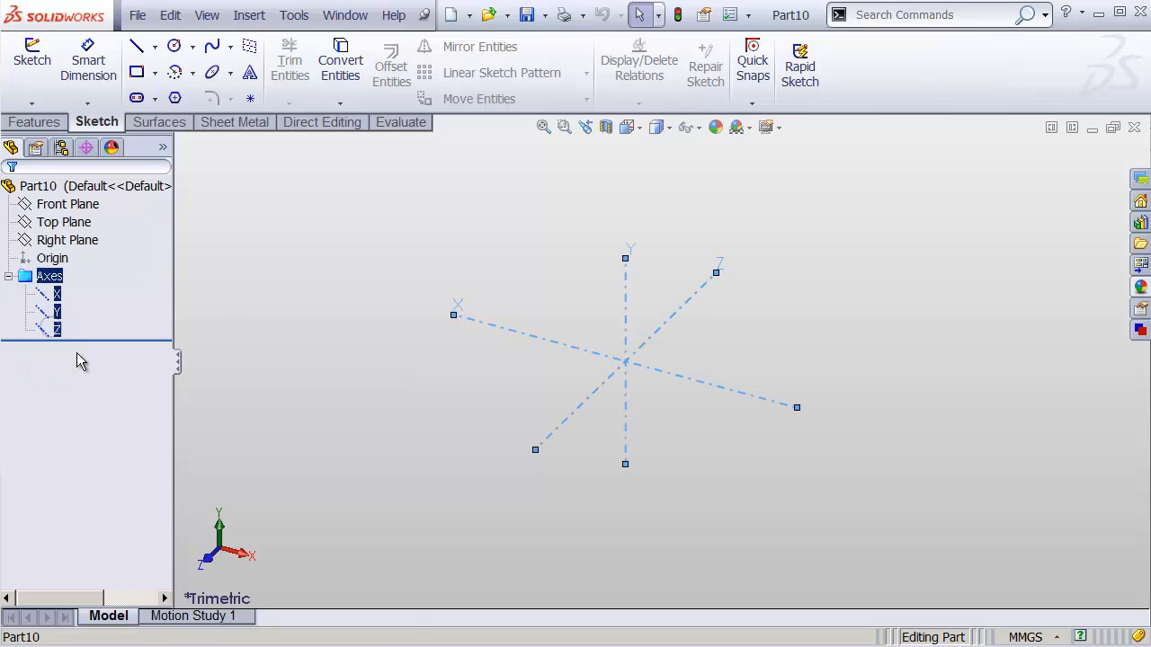
pyautogui.press('Delete')
pyautogui.click(714, 355)
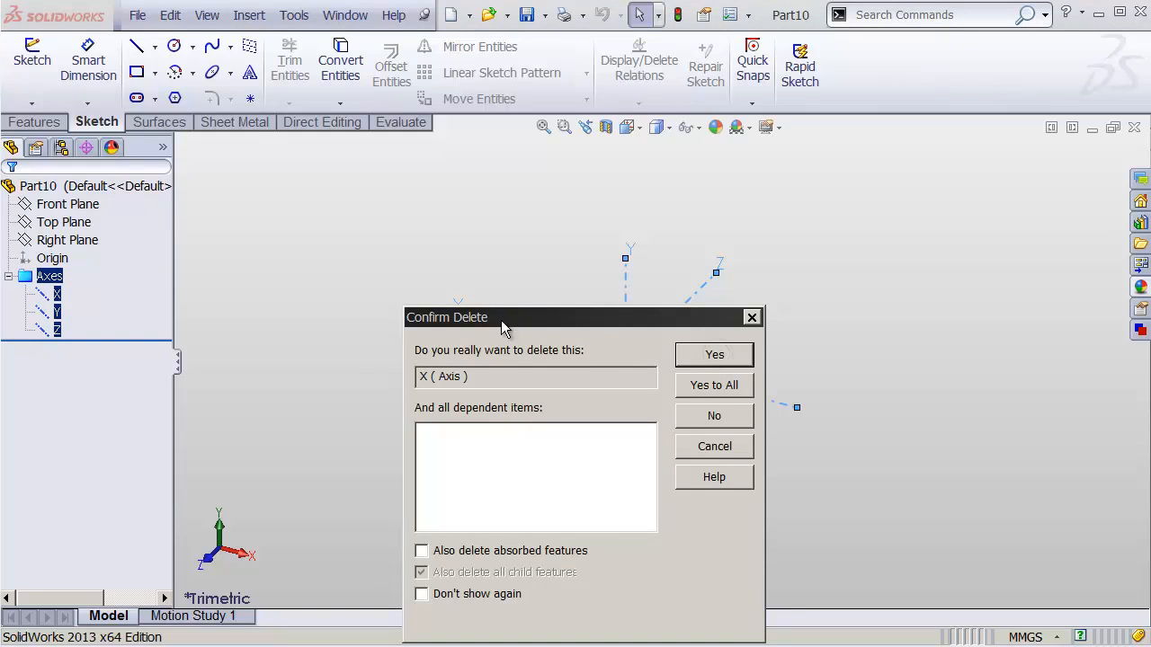
pyautogui.click(712, 355)
pyautogui.click(712, 356)
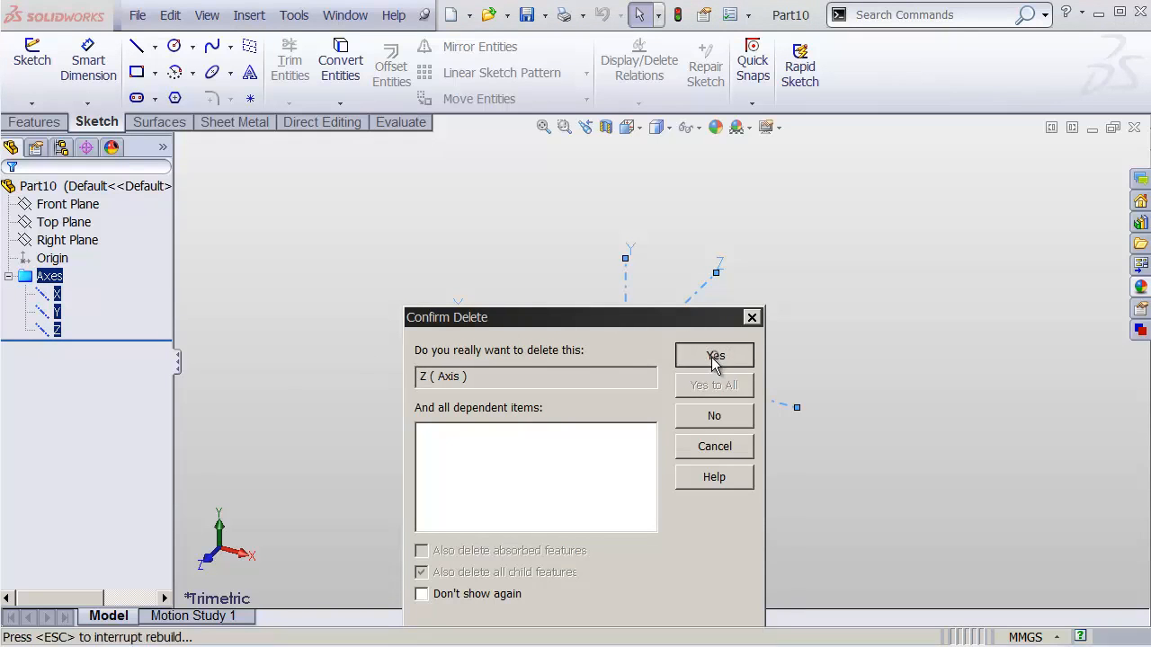
pyautogui.click(712, 356)
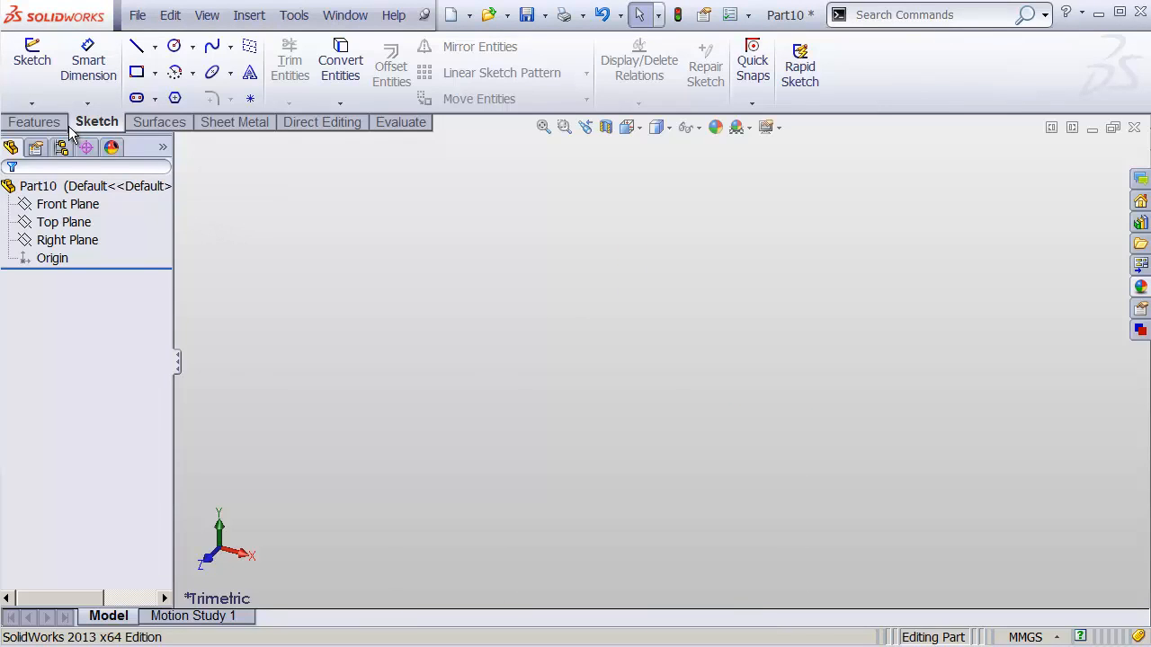
# Create a reference axis at the intersection of the Front Plane and Top Plane and rename it X.
pyautogui.click(36, 123)
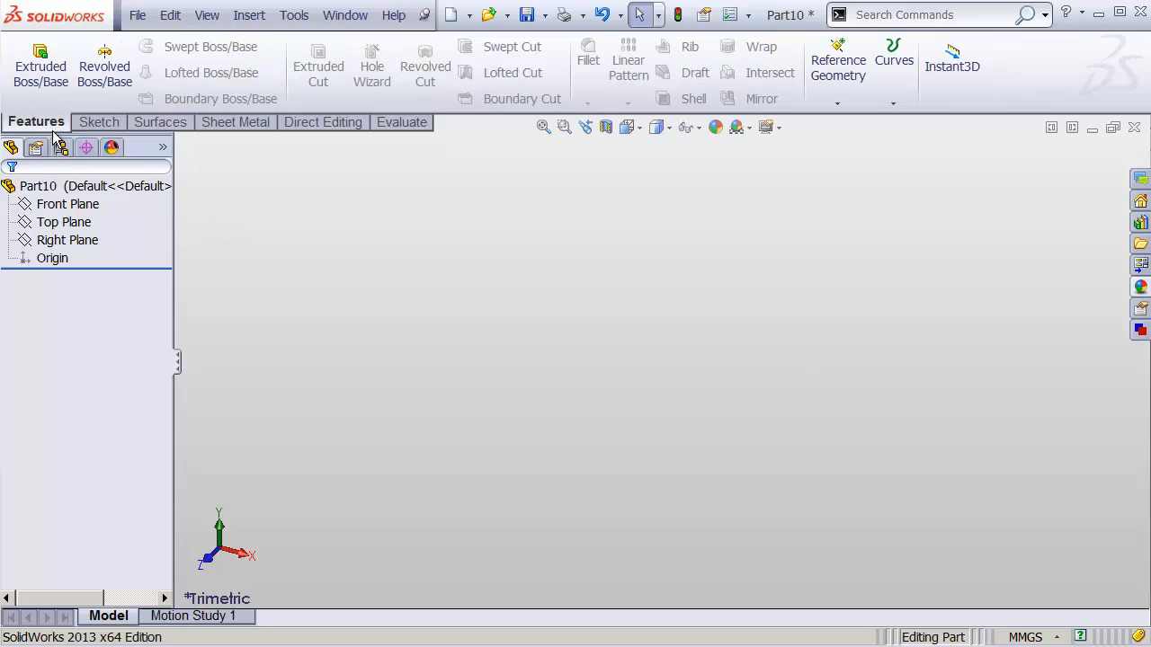
pyautogui.click(71, 207)
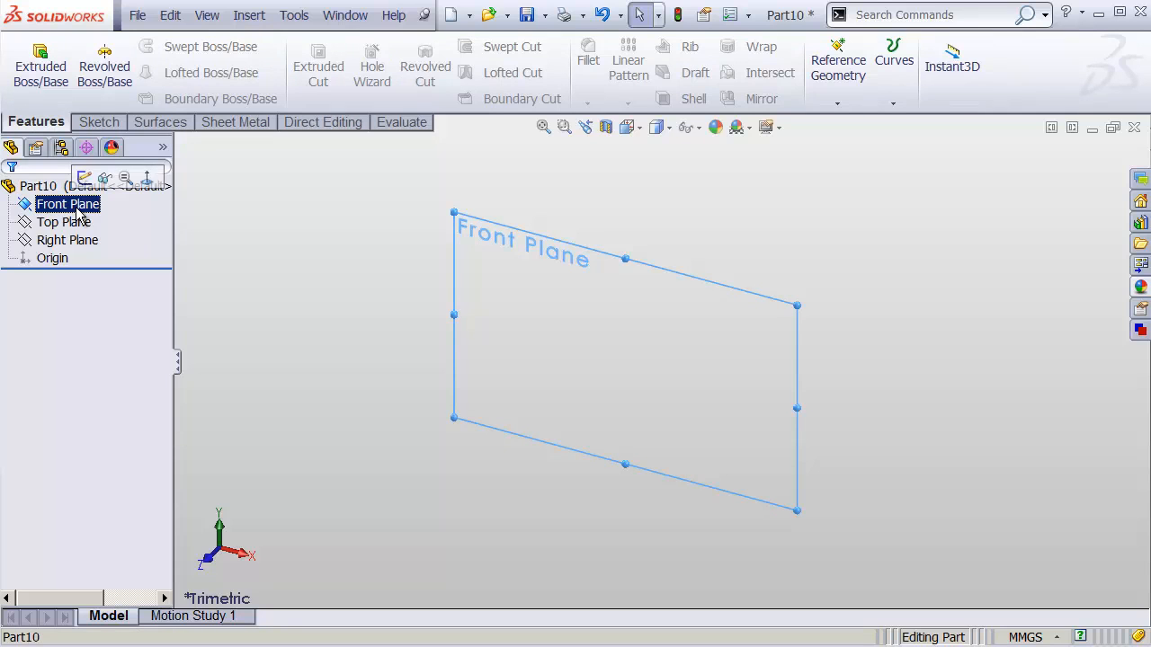
pyautogui.keyDown('ctrl'); pyautogui.click(75, 227); pyautogui.keyUp('ctrl')
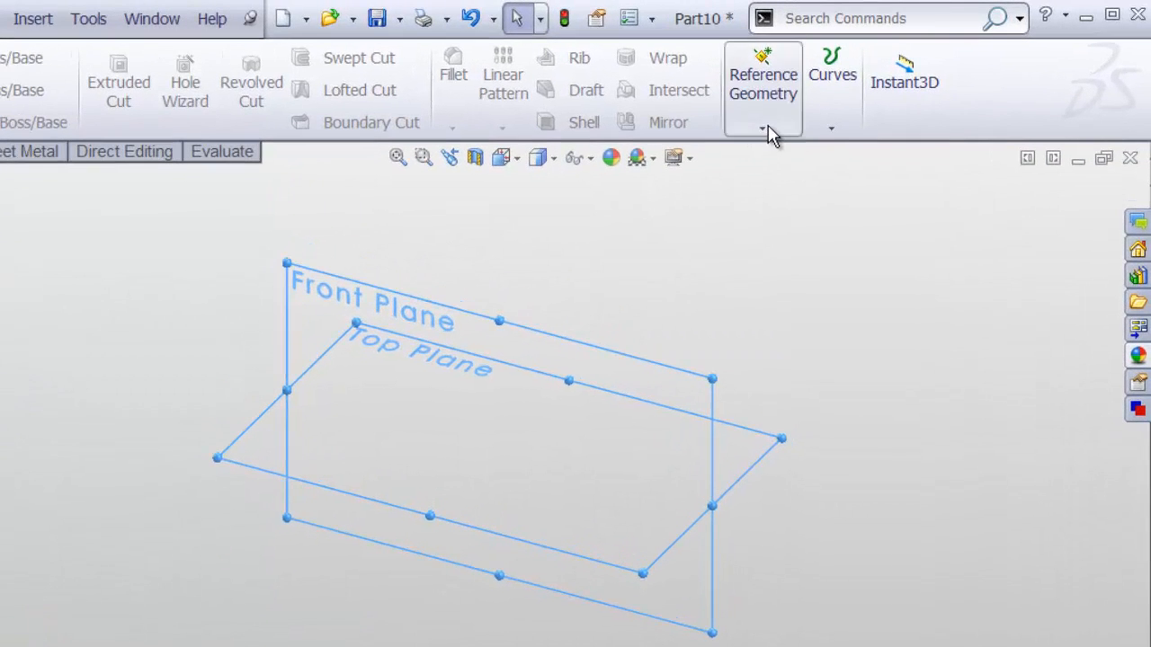
pyautogui.click(763, 129)
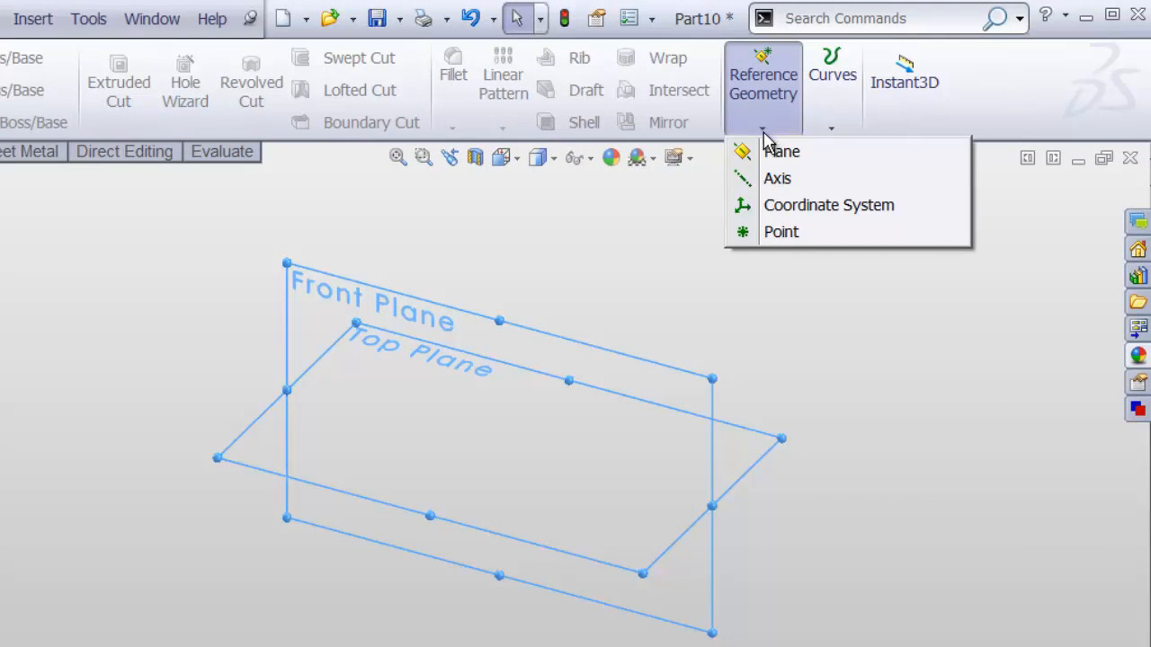
pyautogui.click(766, 179)
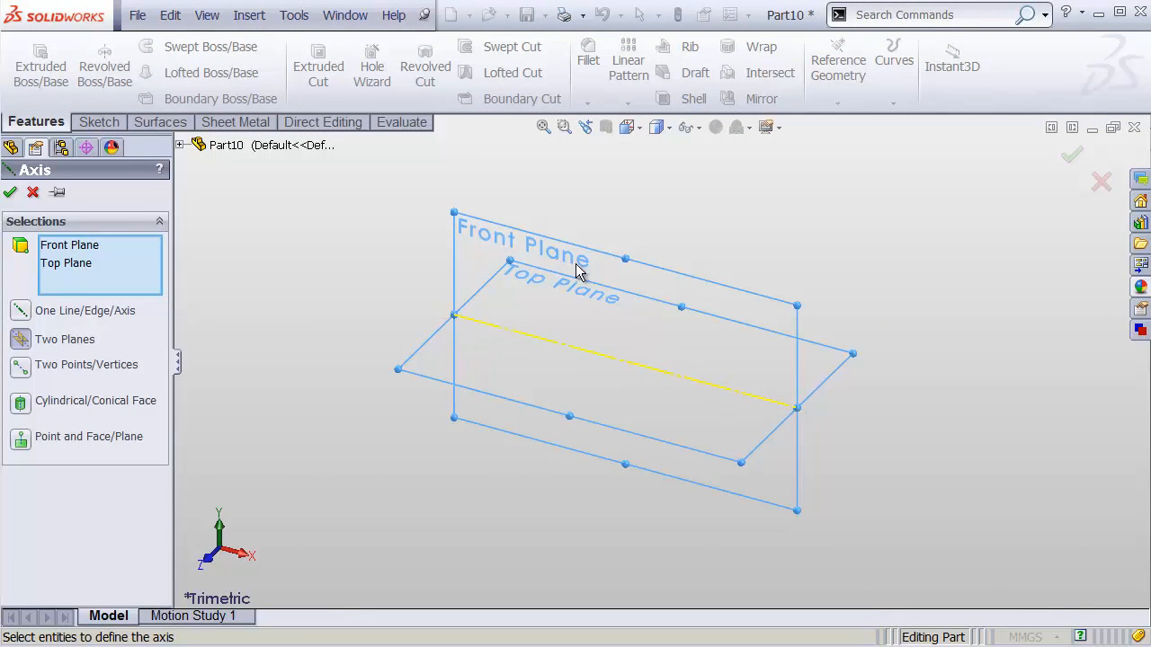
pyautogui.click(10, 192)
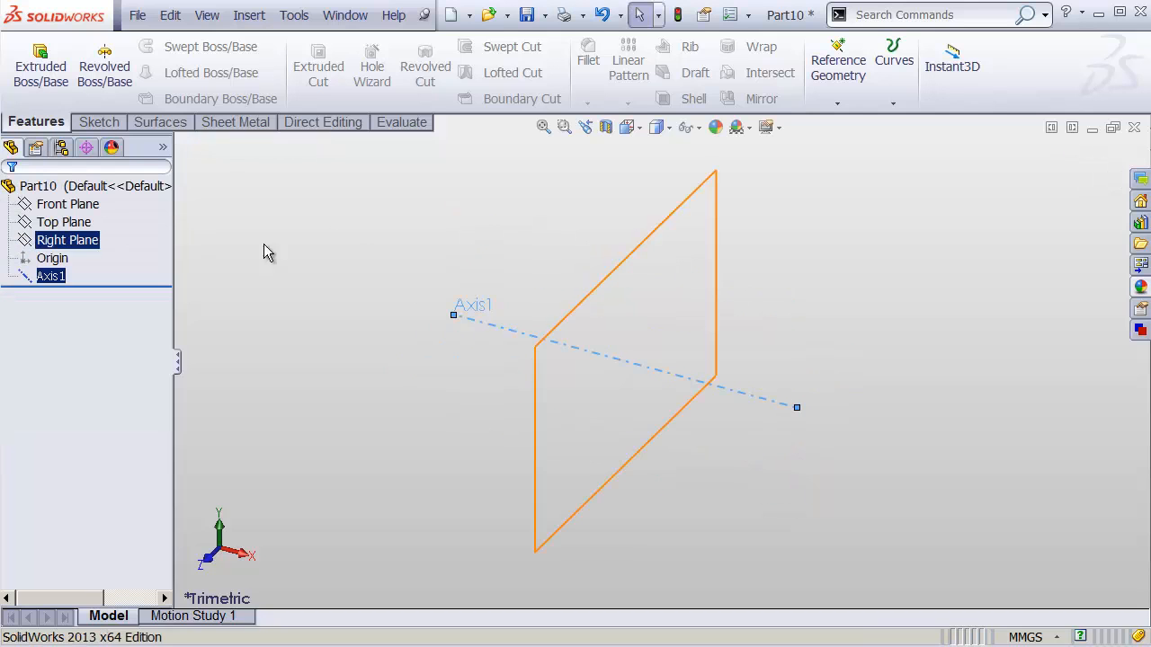
pyautogui.click(49, 276)
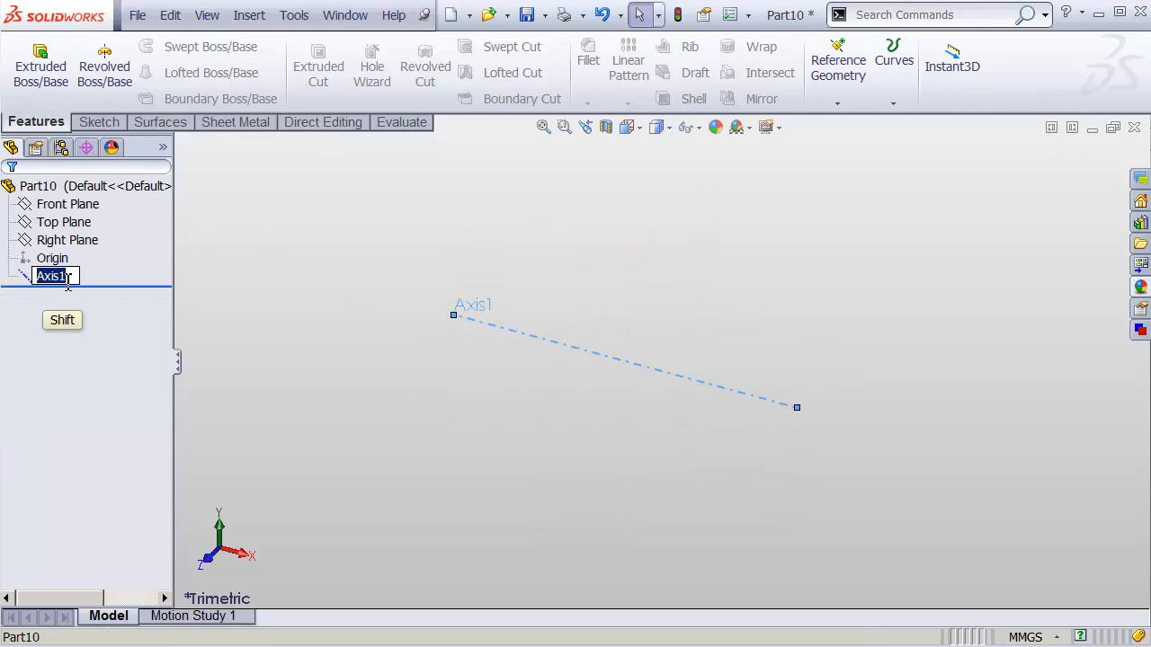
pyautogui.write('X')
pyautogui.click(237, 256)
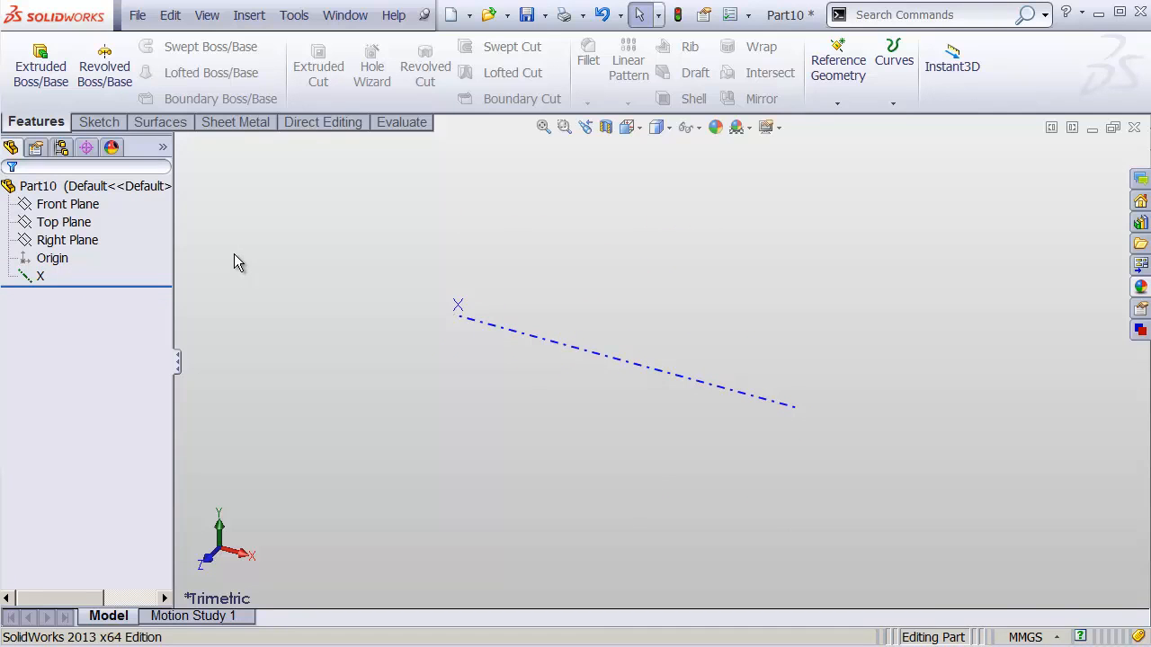
# Create a reference axis at the intersection of the Front Plane and Right Plane and rename it Y.
pyautogui.click(65, 207)
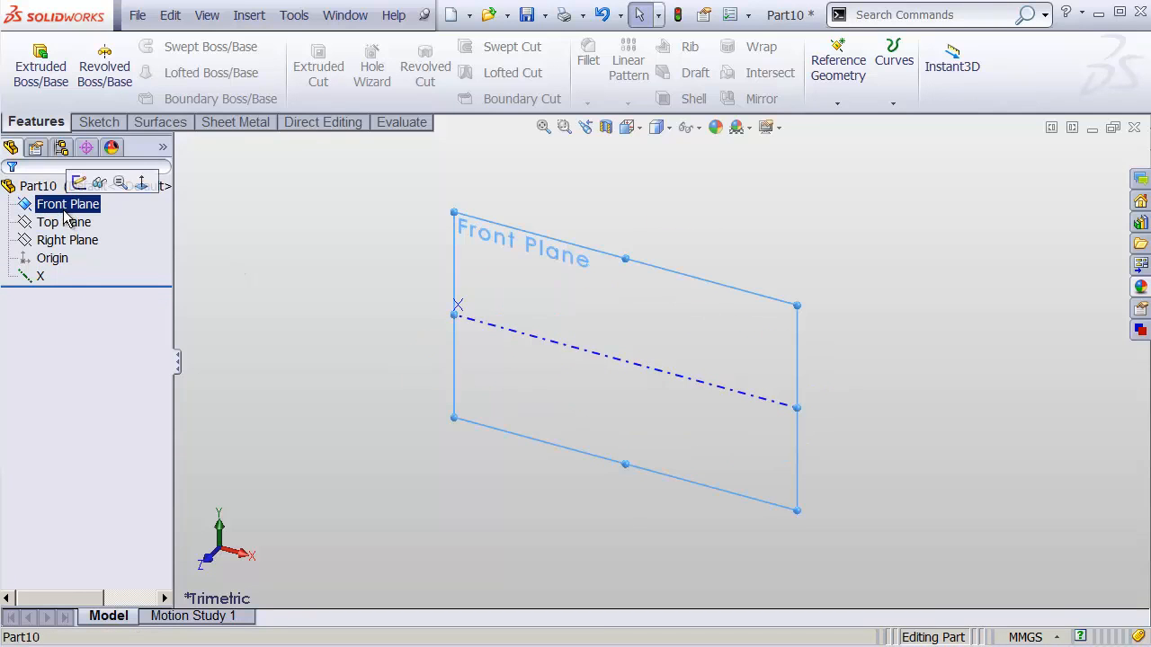
pyautogui.keyDown('ctrl'); pyautogui.click(68, 241); pyautogui.keyUp('ctrl')
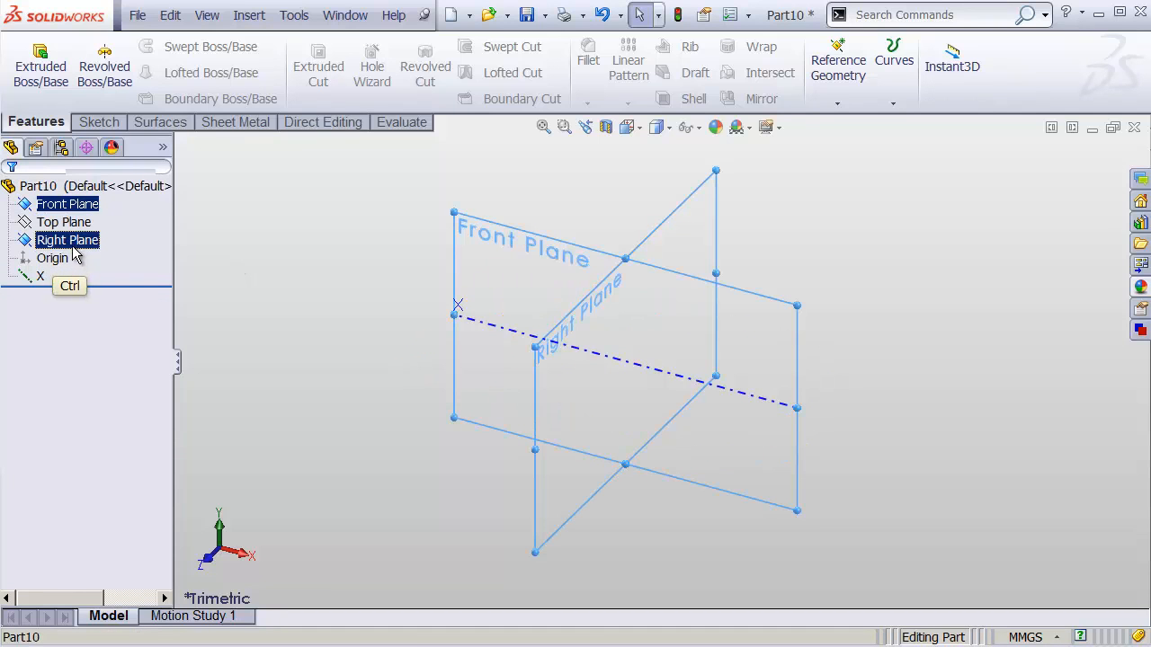
pyautogui.click(824, 106)
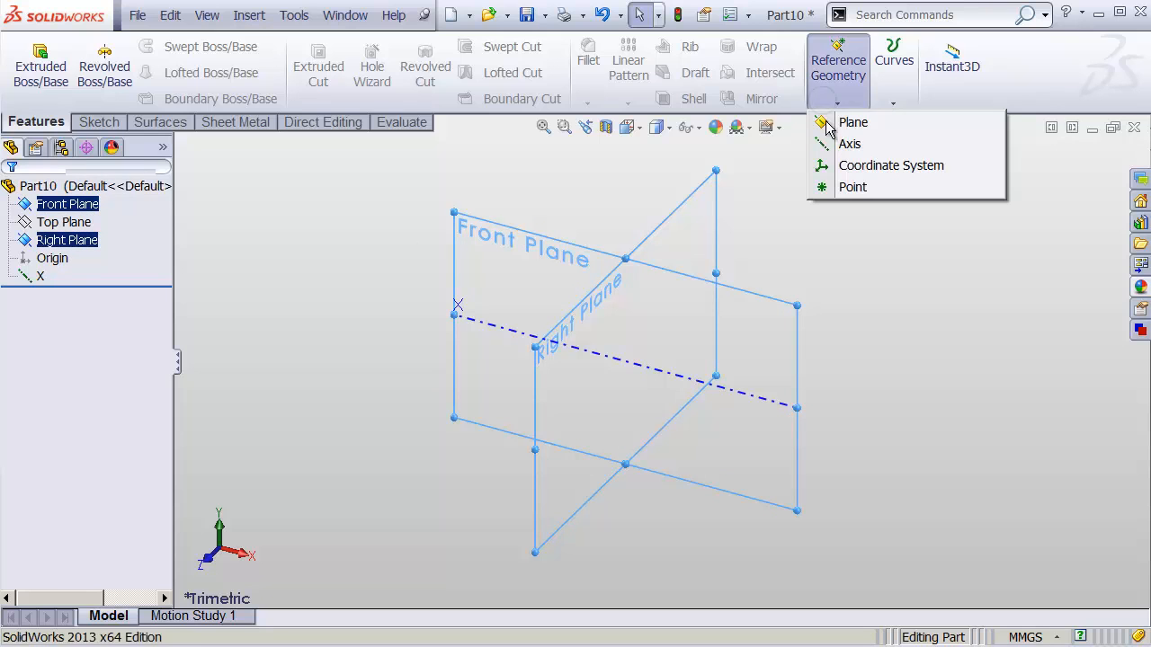
pyautogui.click(829, 144)
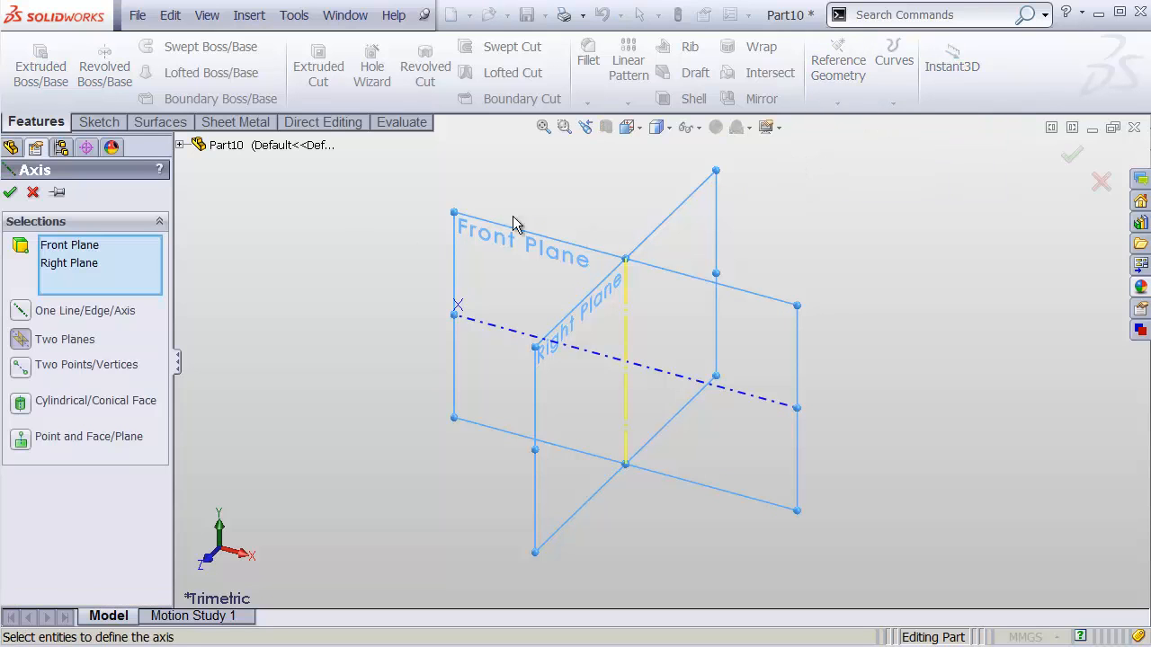
pyautogui.click(10, 192)
pyautogui.click(54, 297)
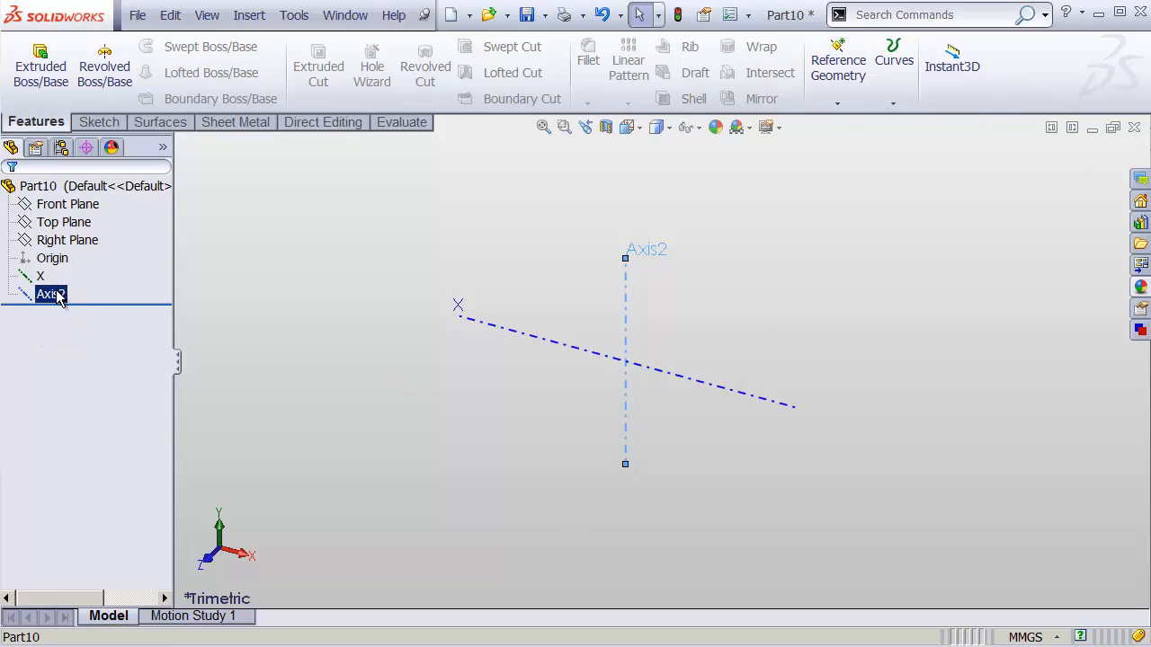
pyautogui.click(56, 293)
pyautogui.write('Y')
pyautogui.click(209, 255)
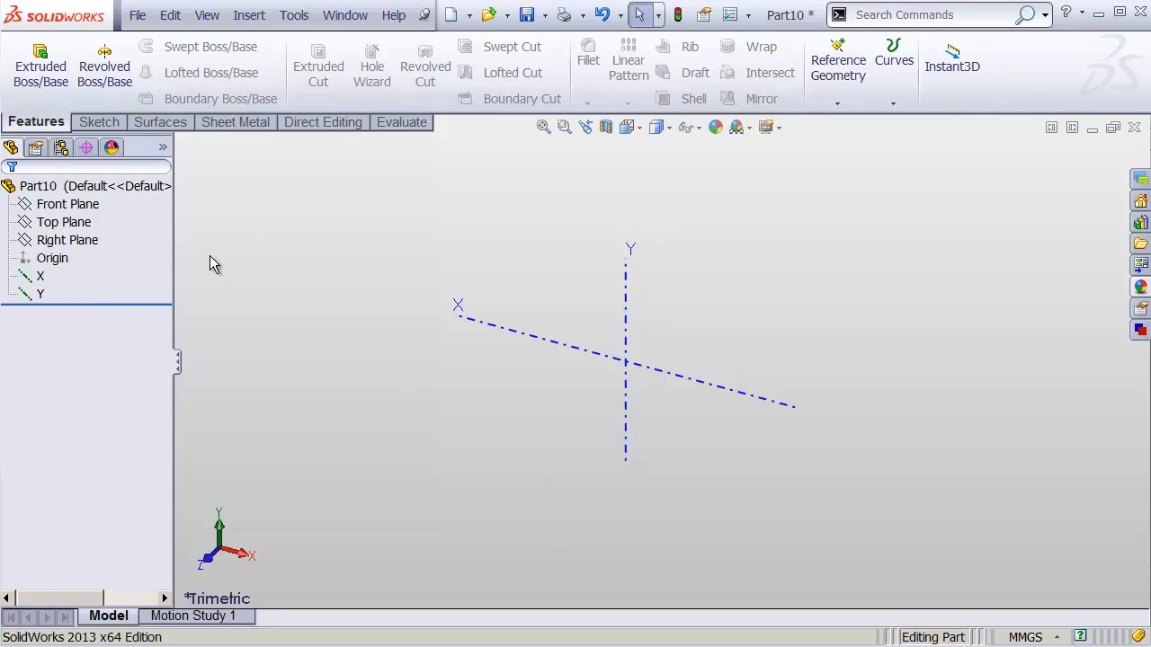
# Create a reference axis at the intersection of the Top Plane and Right Plane and rename it Z.
pyautogui.click(63, 222)
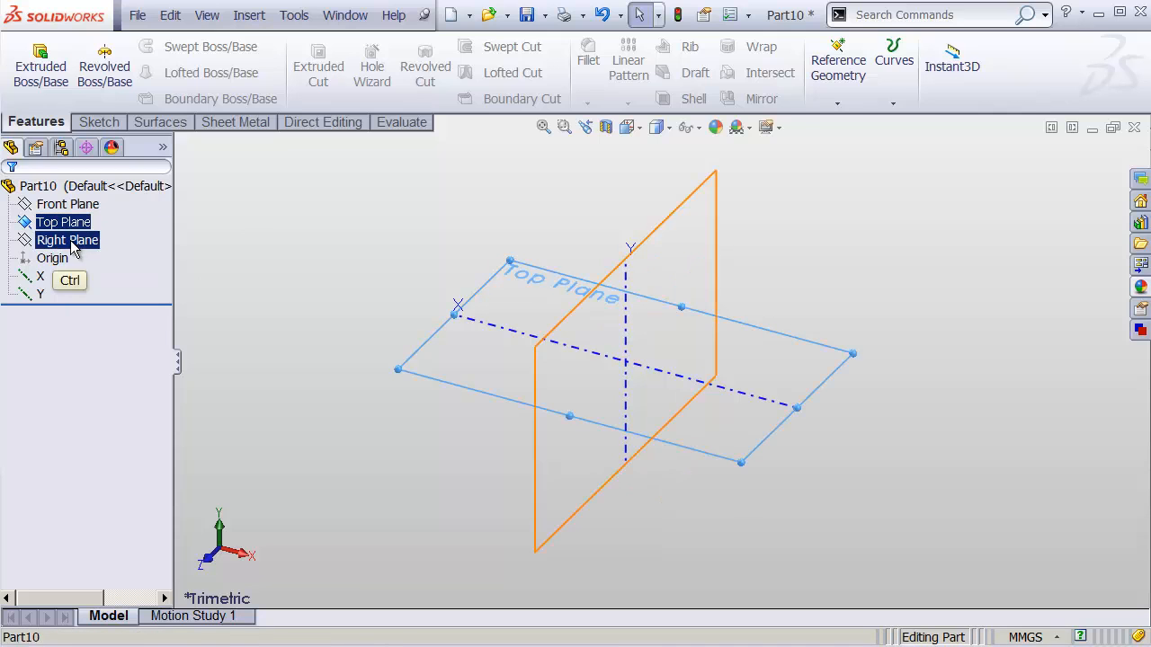
pyautogui.keyDown('ctrl'); pyautogui.click(68, 240); pyautogui.keyUp('ctrl')
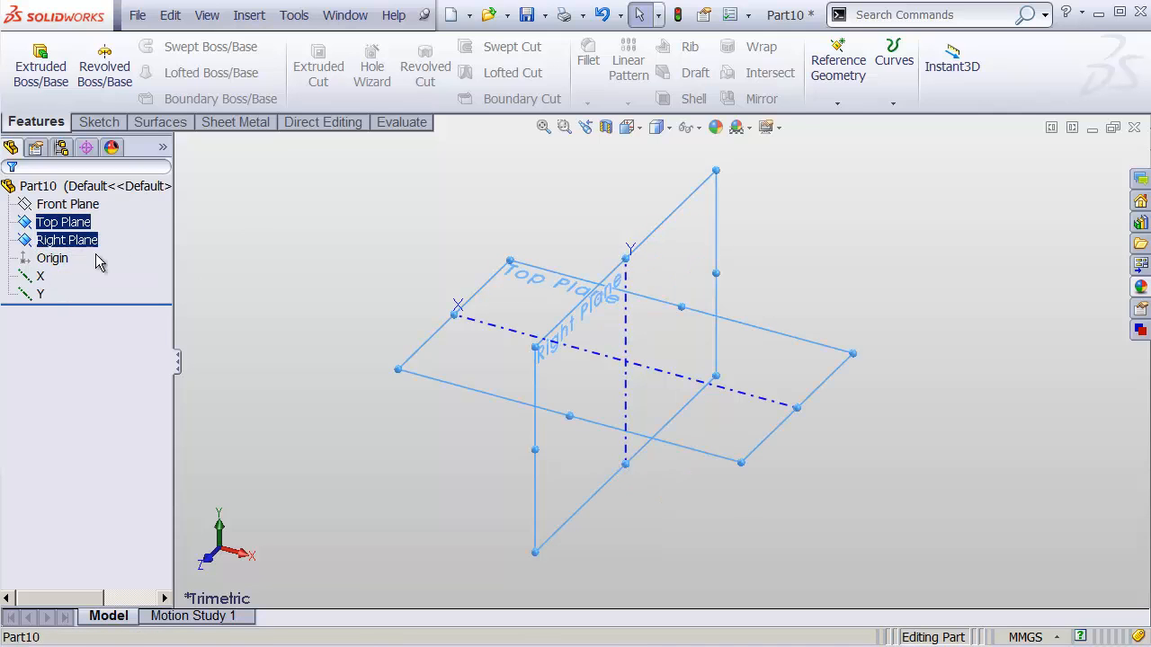
pyautogui.click(837, 104)
pyautogui.click(829, 147)
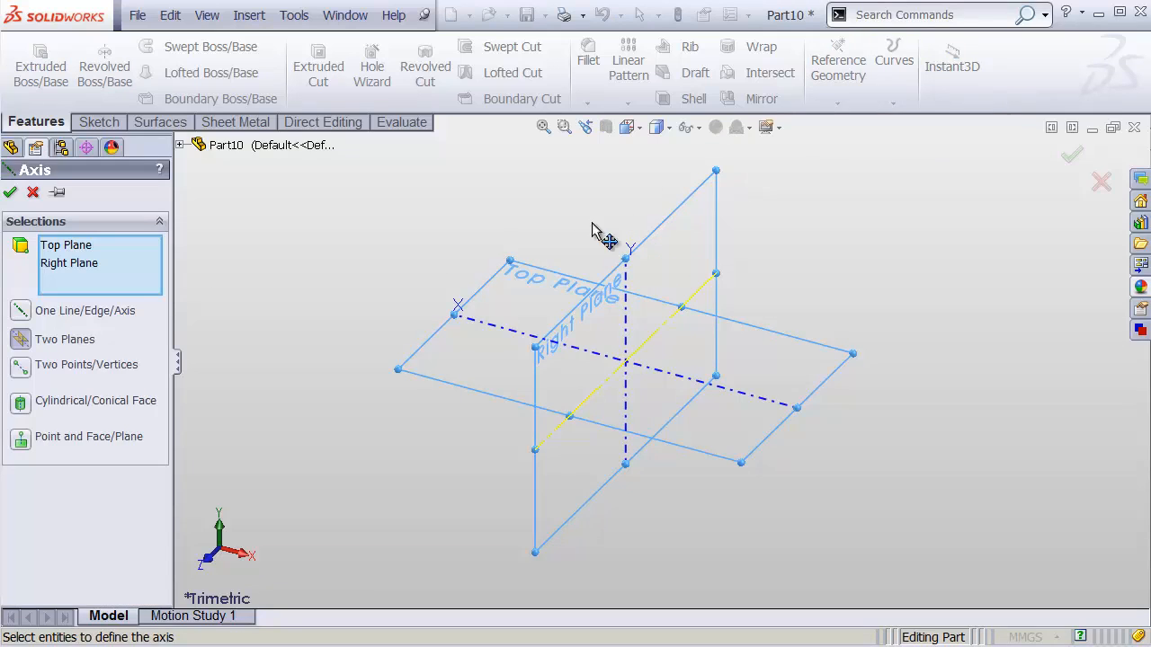
pyautogui.click(10, 192)
pyautogui.click(52, 312)
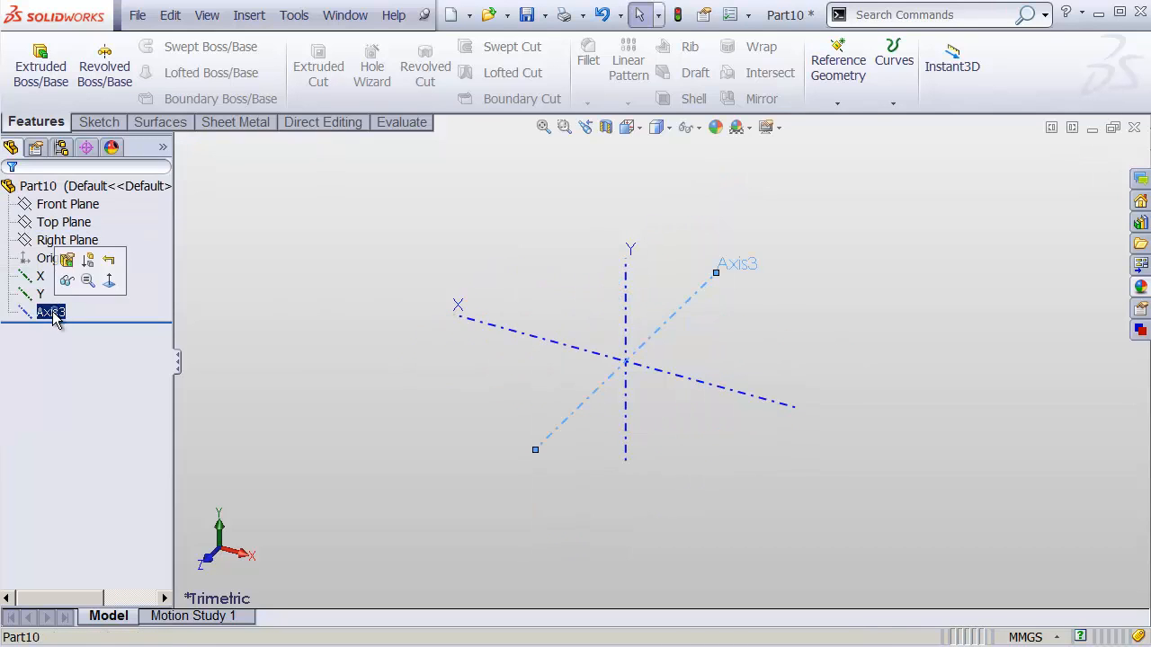
pyautogui.click(54, 311)
pyautogui.write('Z')
# Hide the X, Y and Z axes in the model.
pyautogui.click(40, 276)
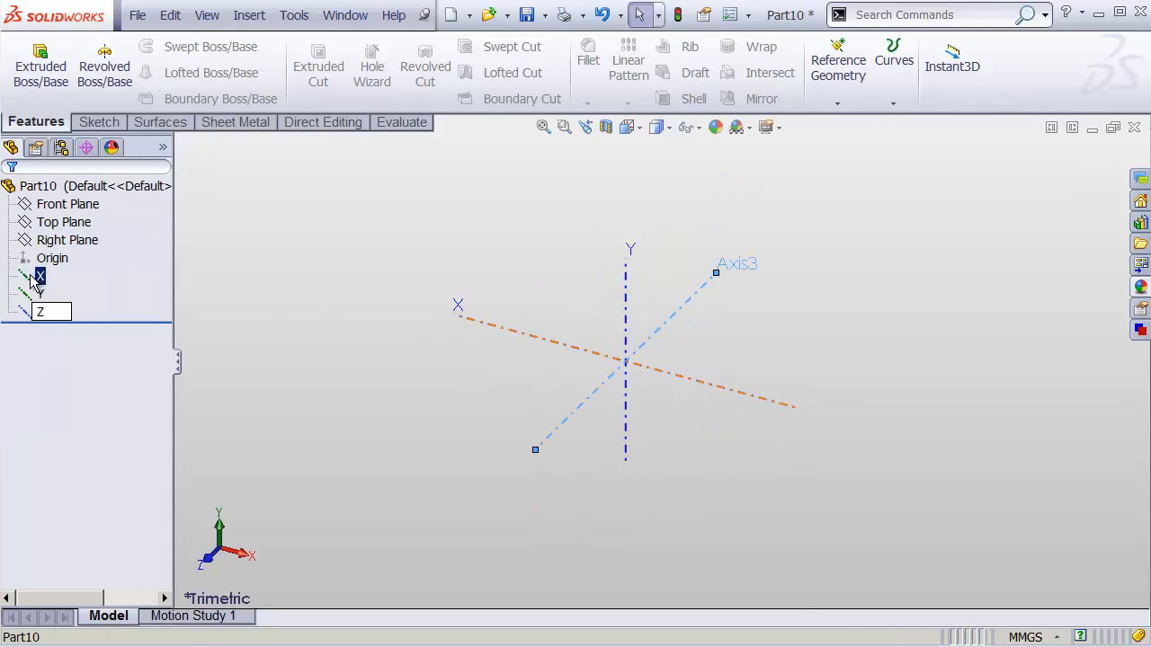
pyautogui.keyDown('shift'); pyautogui.click(34, 317); pyautogui.keyUp('shift')
pyautogui.click(38, 284)
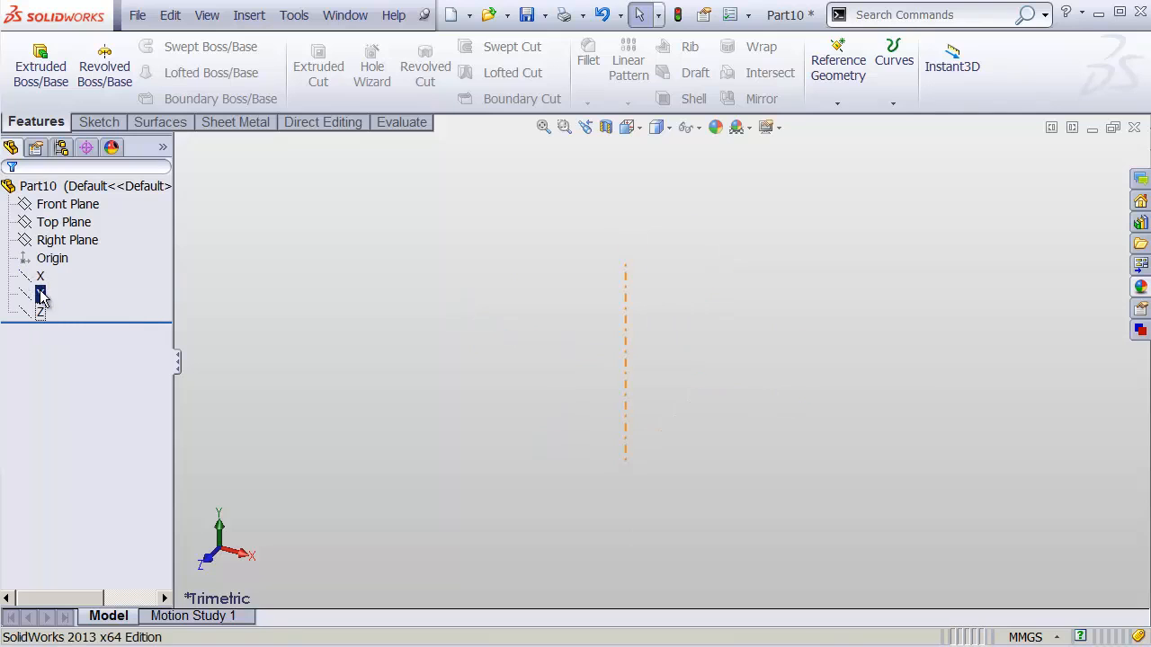
# Group the X, Y and Z axes into a new feature folder named Axes.
pyautogui.click(39, 278)
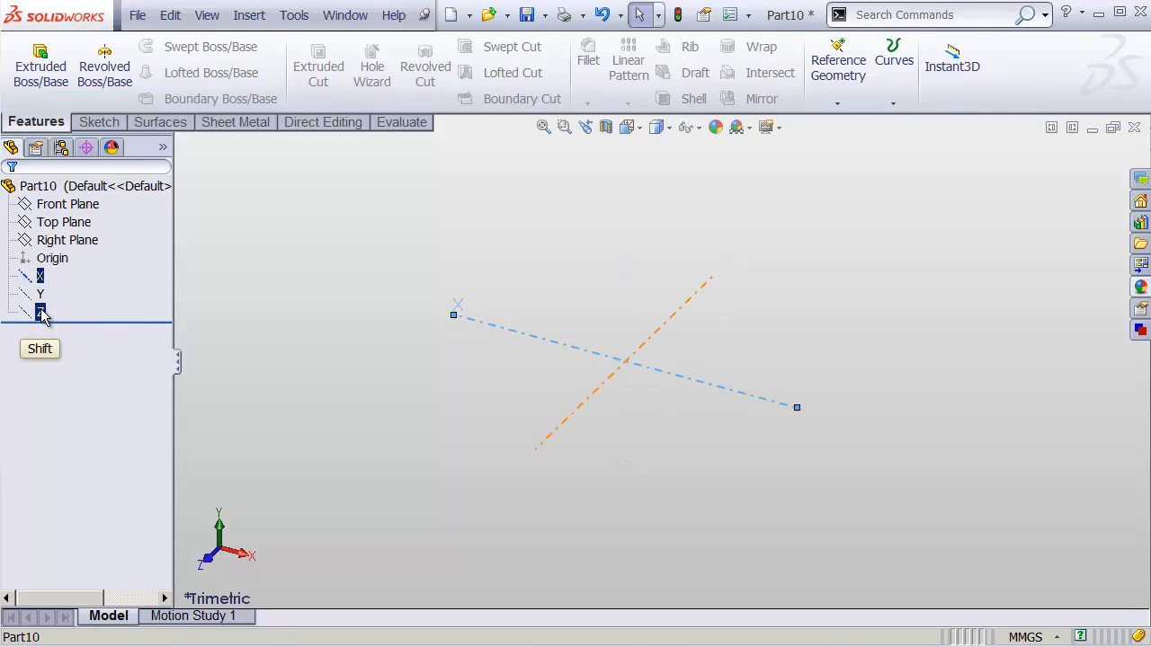
pyautogui.keyDown('shift'); pyautogui.click(40, 313); pyautogui.keyUp('shift')
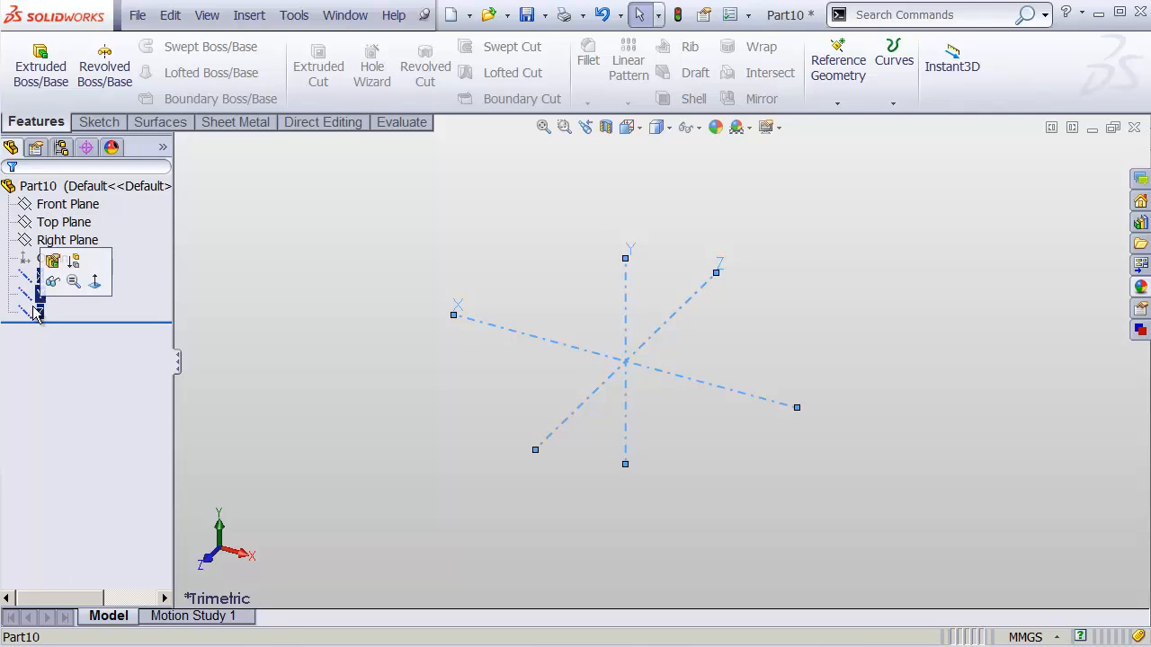
pyautogui.rightClick(34, 312)
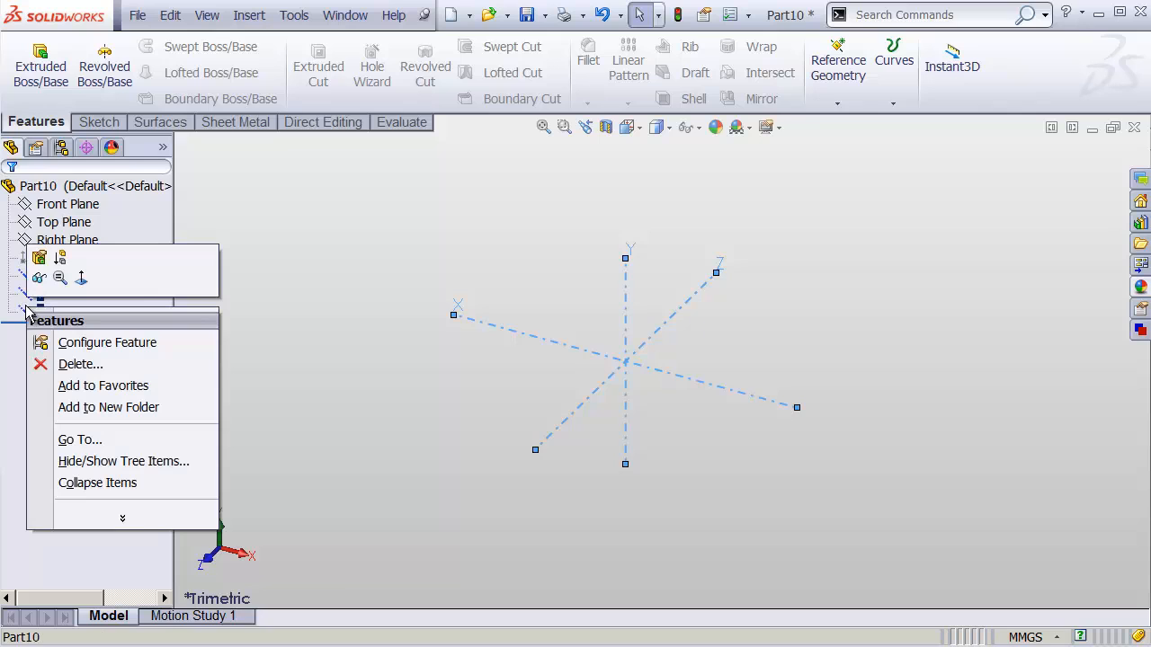
pyautogui.click(108, 407)
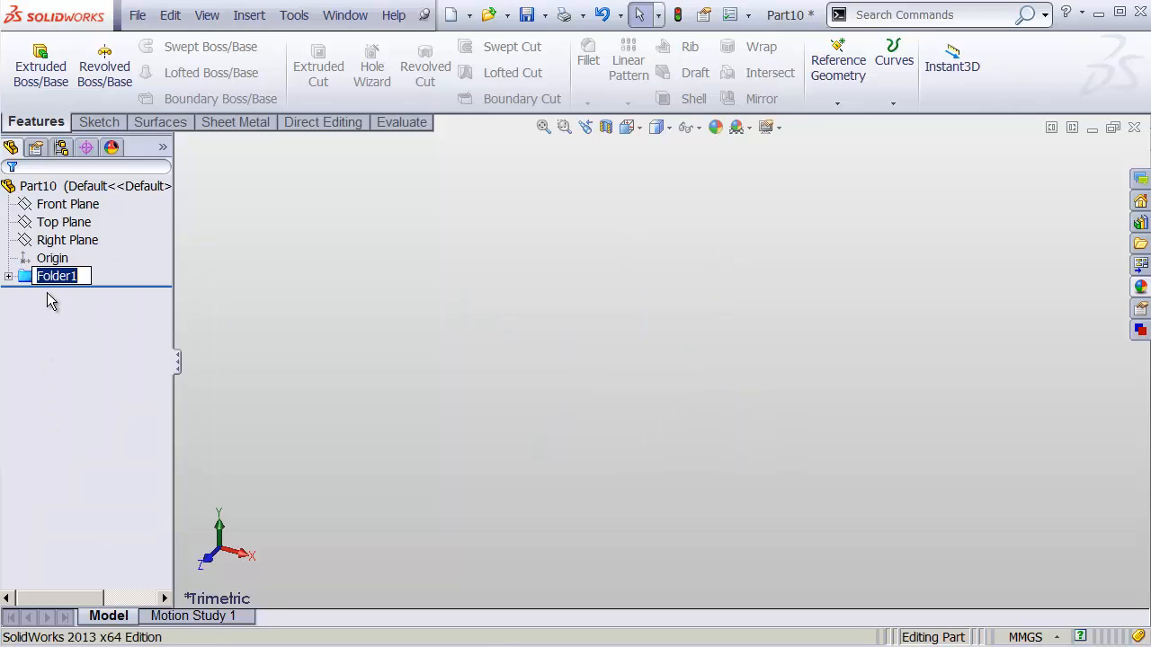
pyautogui.write('Axes')
pyautogui.press('Return')
# Try to save the part as a Part Templates (*.prtdot) file over 00_Part_Blank_130304.prtdot in the templates folder.
pyautogui.click(137, 16)
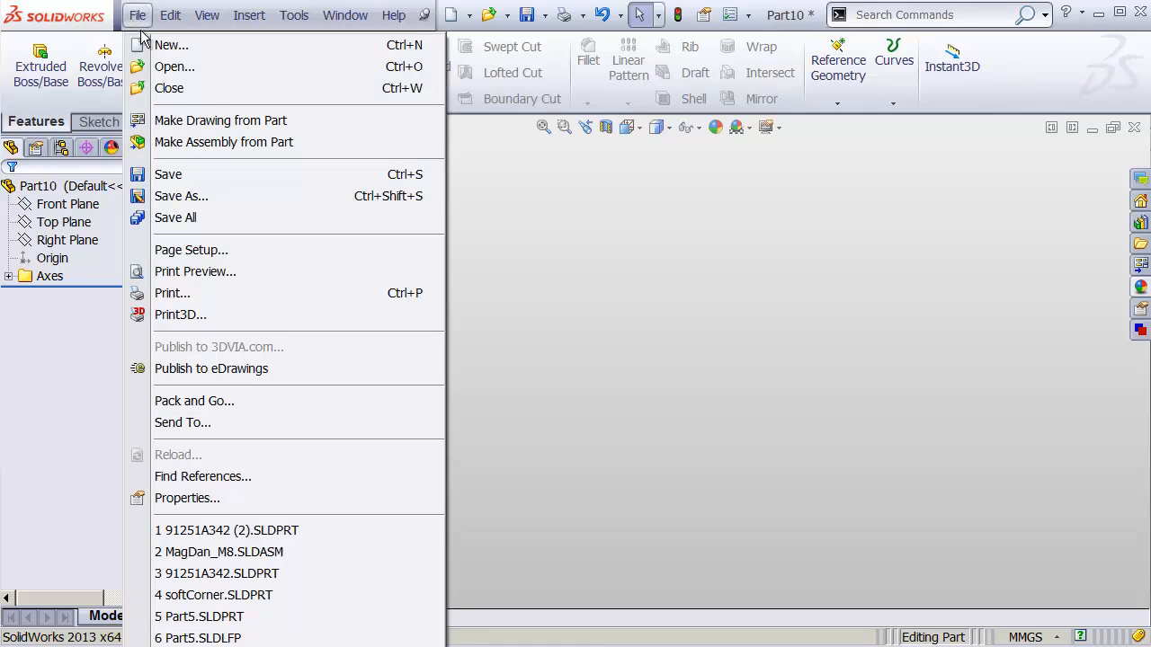
pyautogui.click(175, 198)
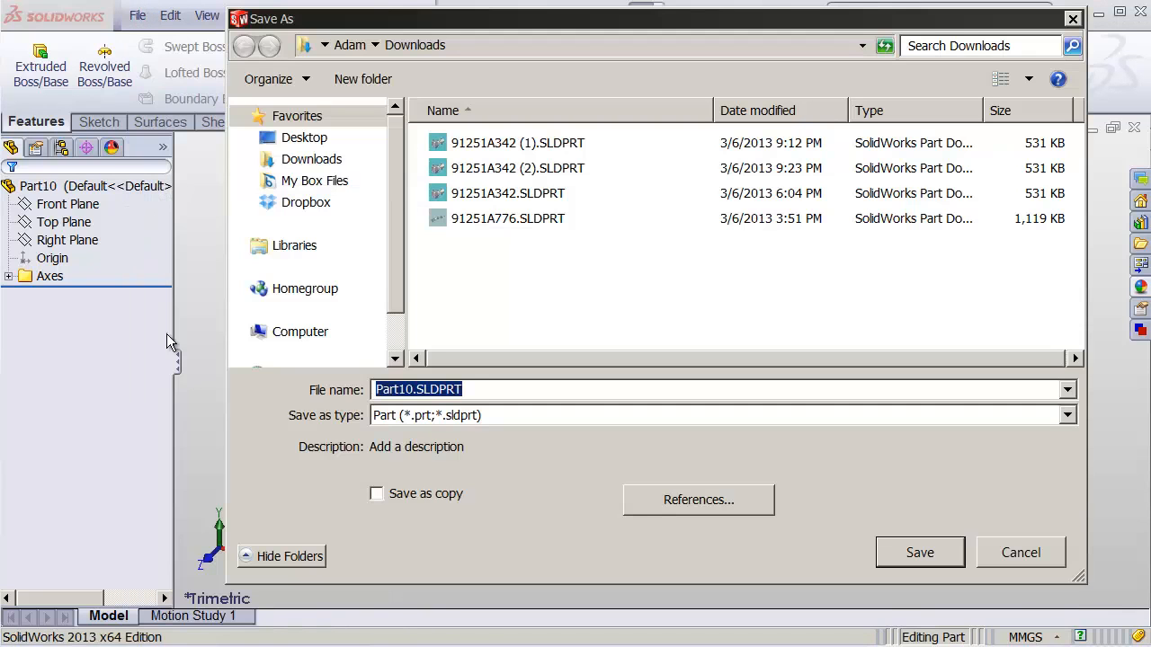
pyautogui.click(387, 418)
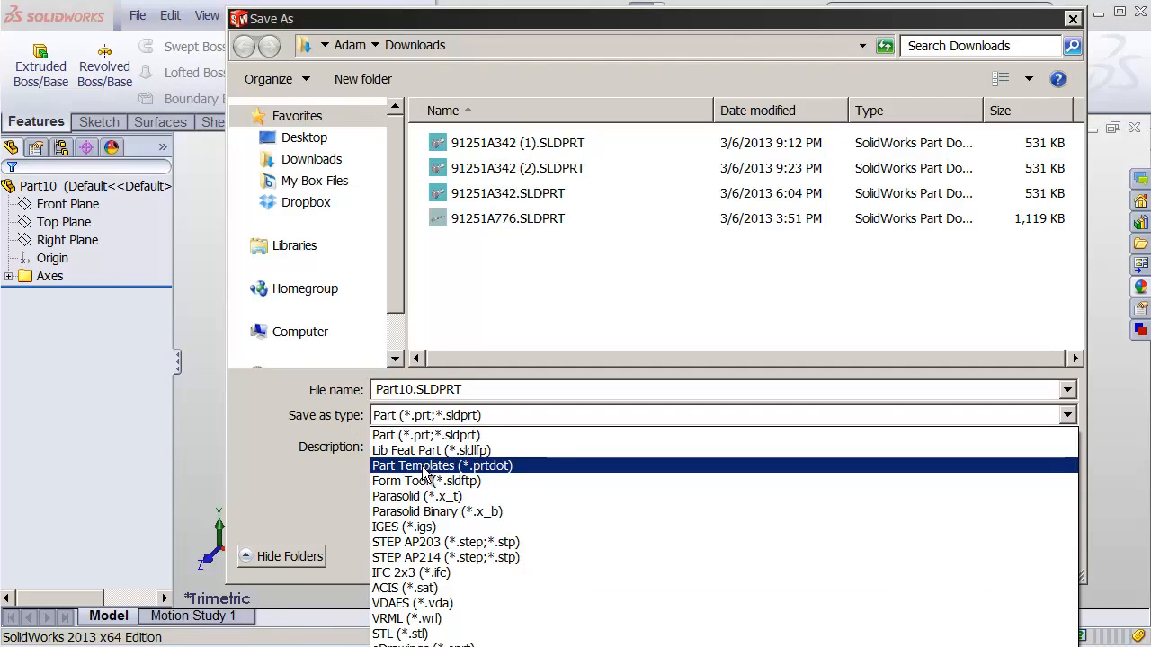
pyautogui.click(425, 465)
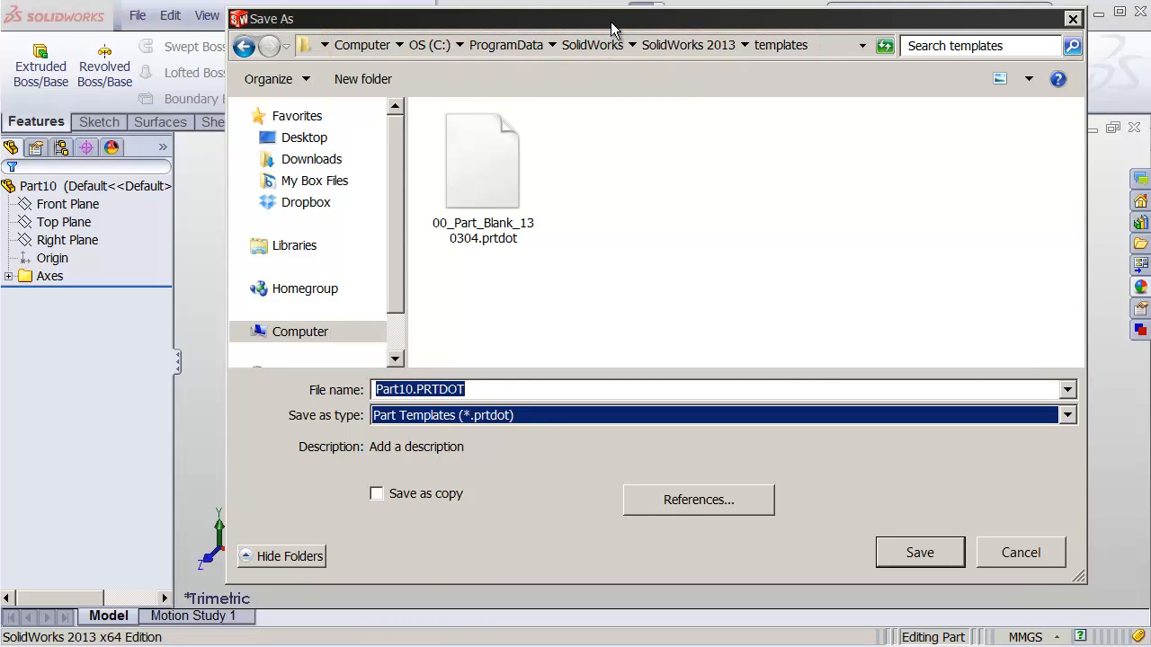
pyautogui.moveTo(612, 29); pyautogui.dragTo(585, 37)
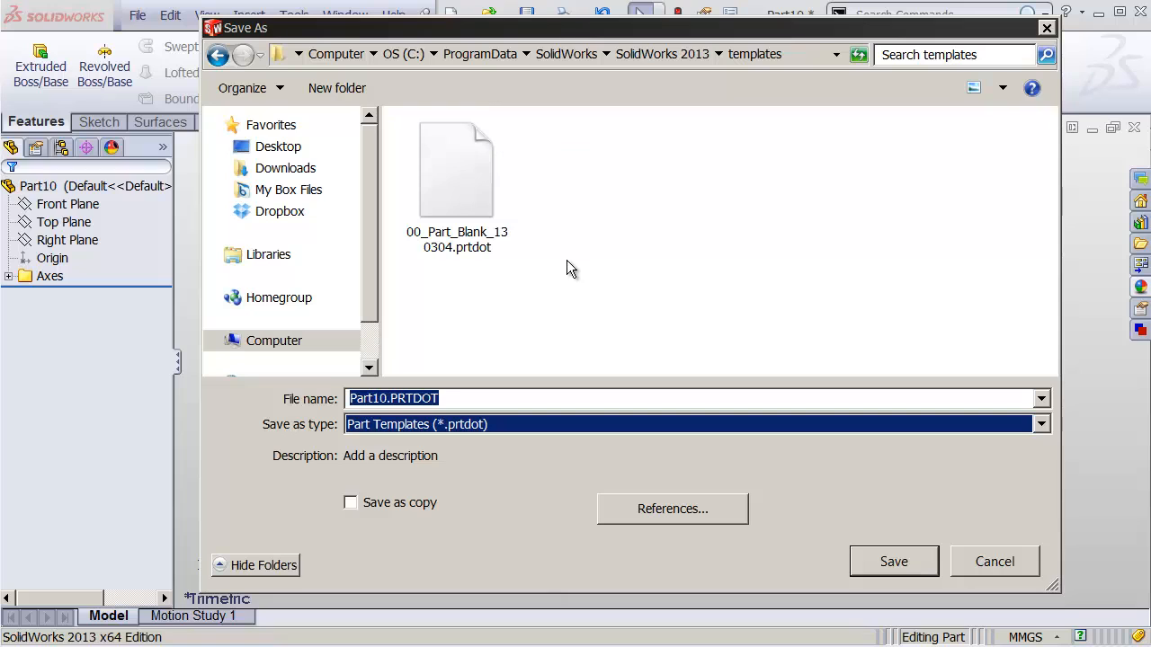
pyautogui.click(467, 206)
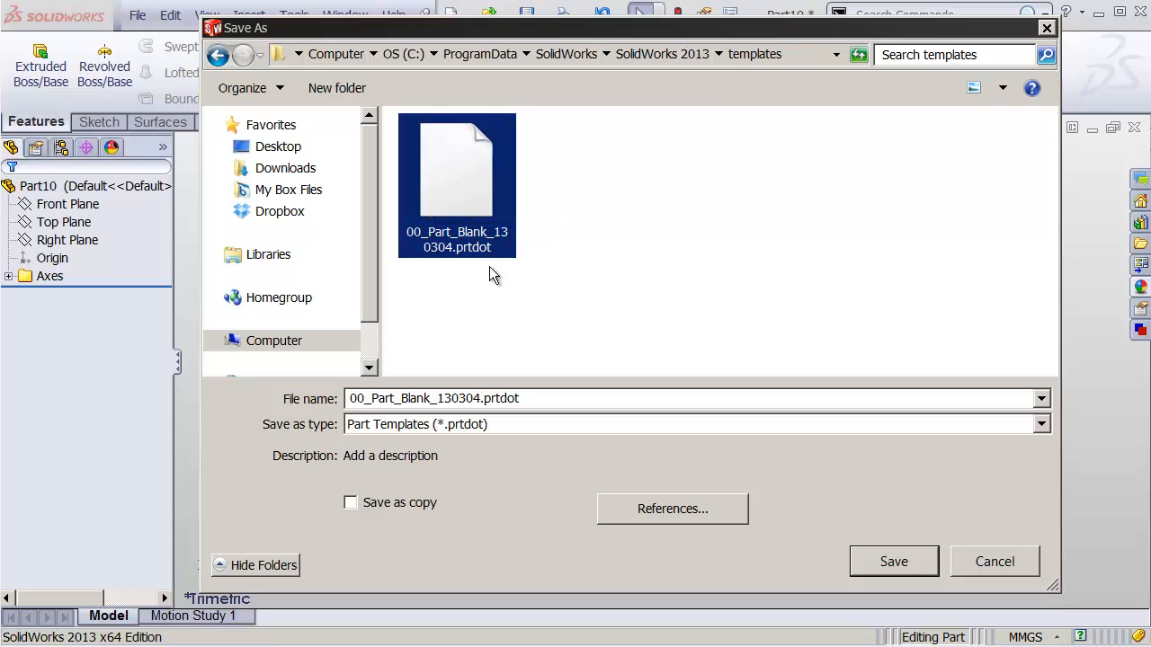
pyautogui.click(989, 561)
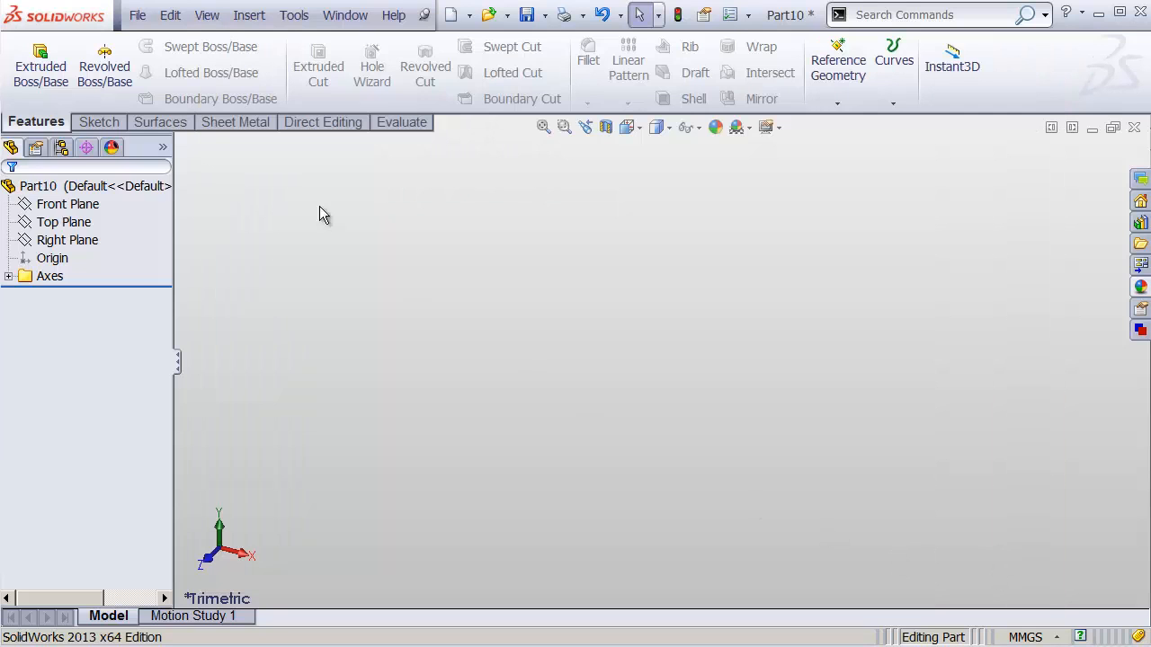
pyautogui.click(137, 15)
pyautogui.click(169, 45)
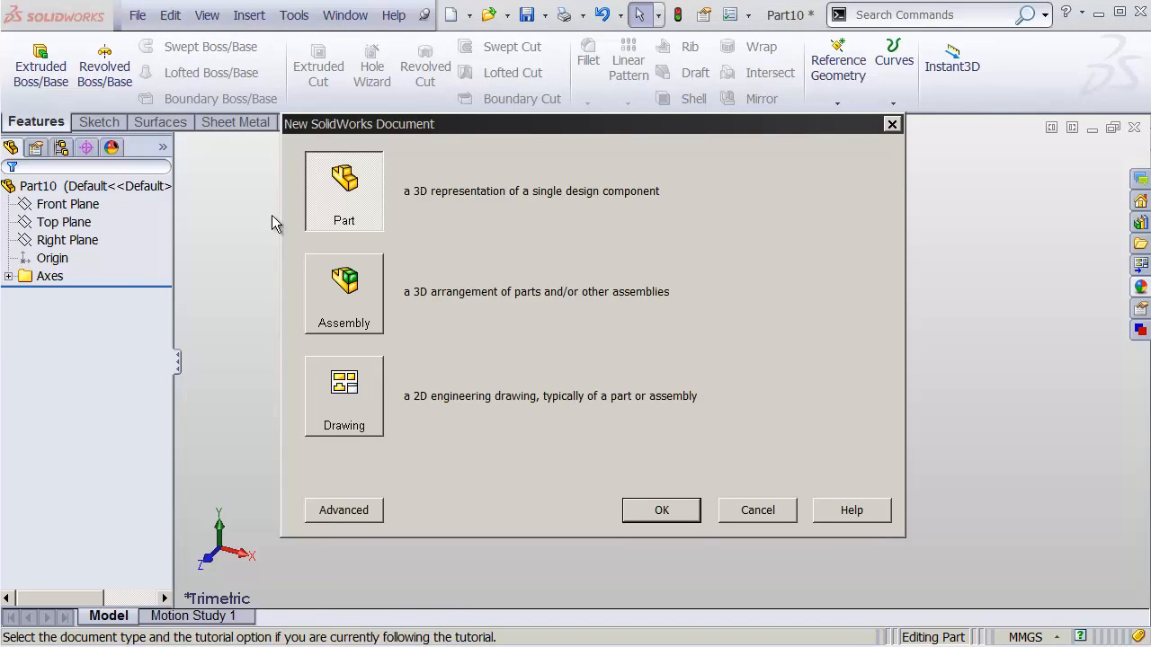
pyautogui.click(330, 189)
pyautogui.click(758, 512)
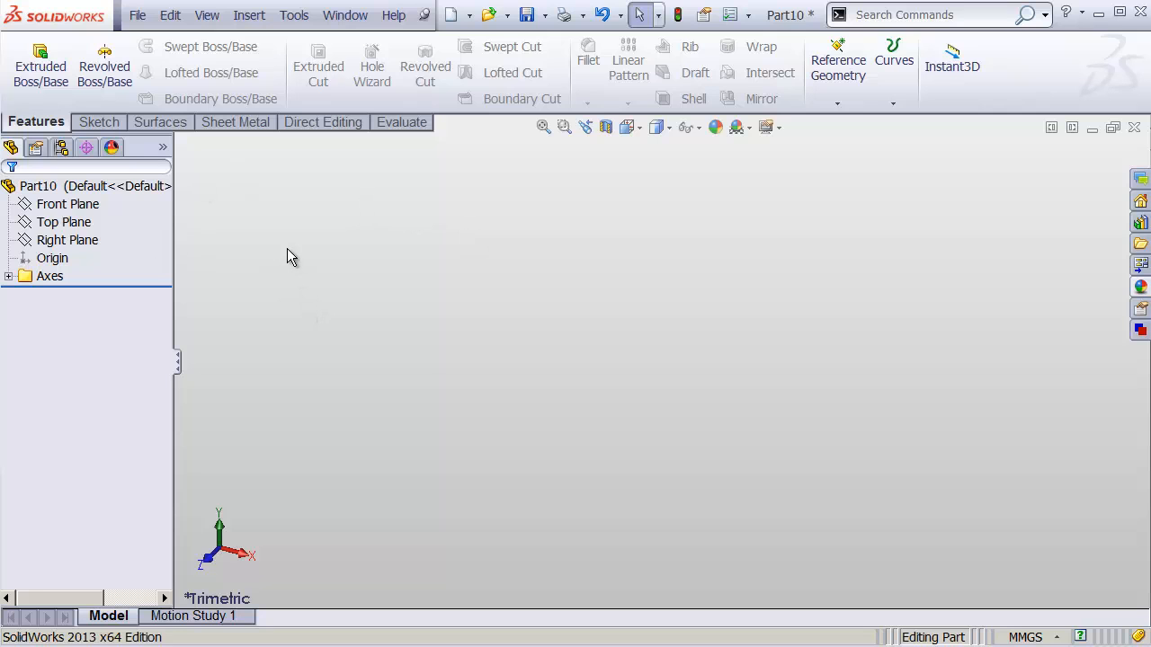
# Set 00_Part_Blank_130304 as the default template for parts in the system options.
pyautogui.click(294, 15)
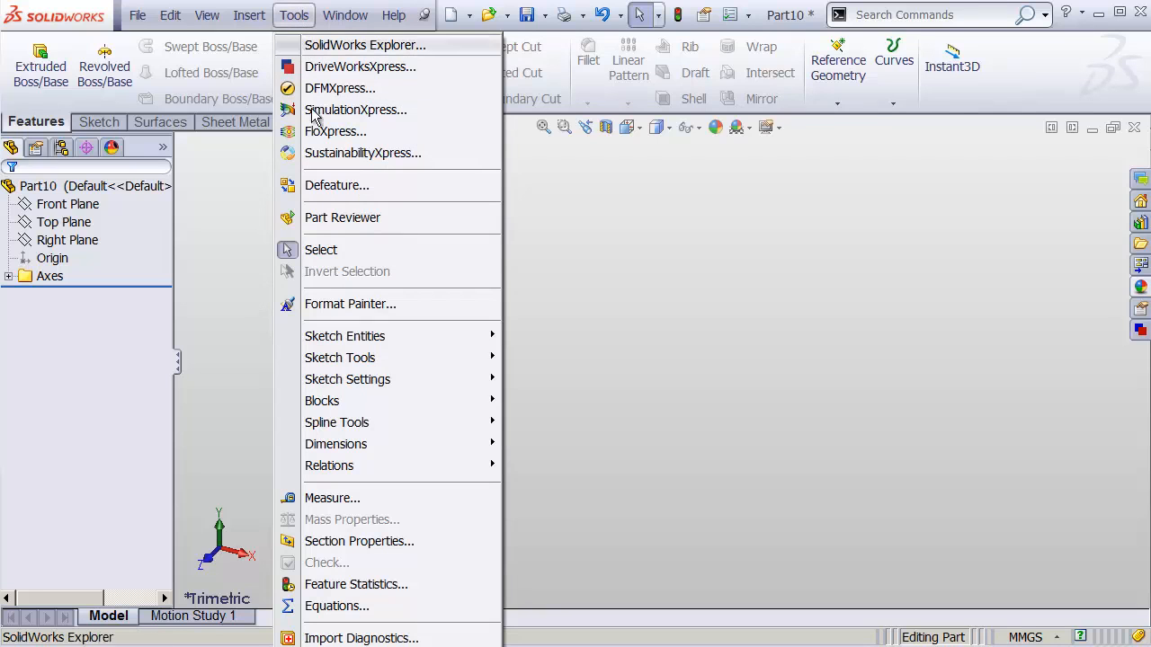
pyautogui.click(422, 644)
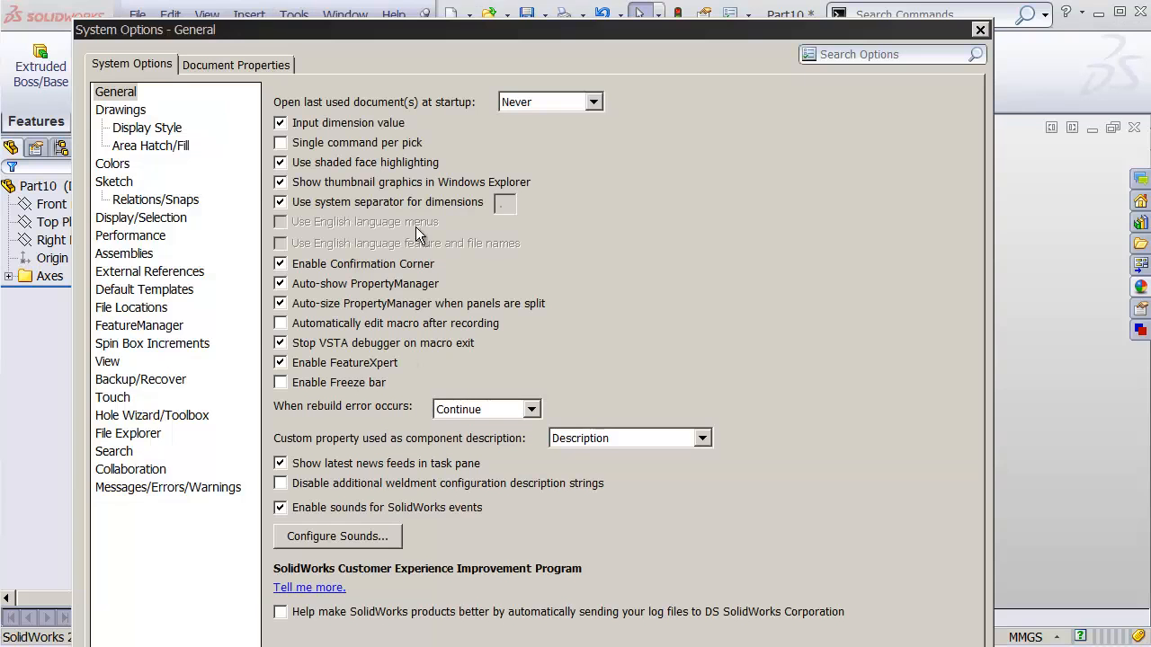
pyautogui.moveTo(426, 35); pyautogui.dragTo(479, 20)
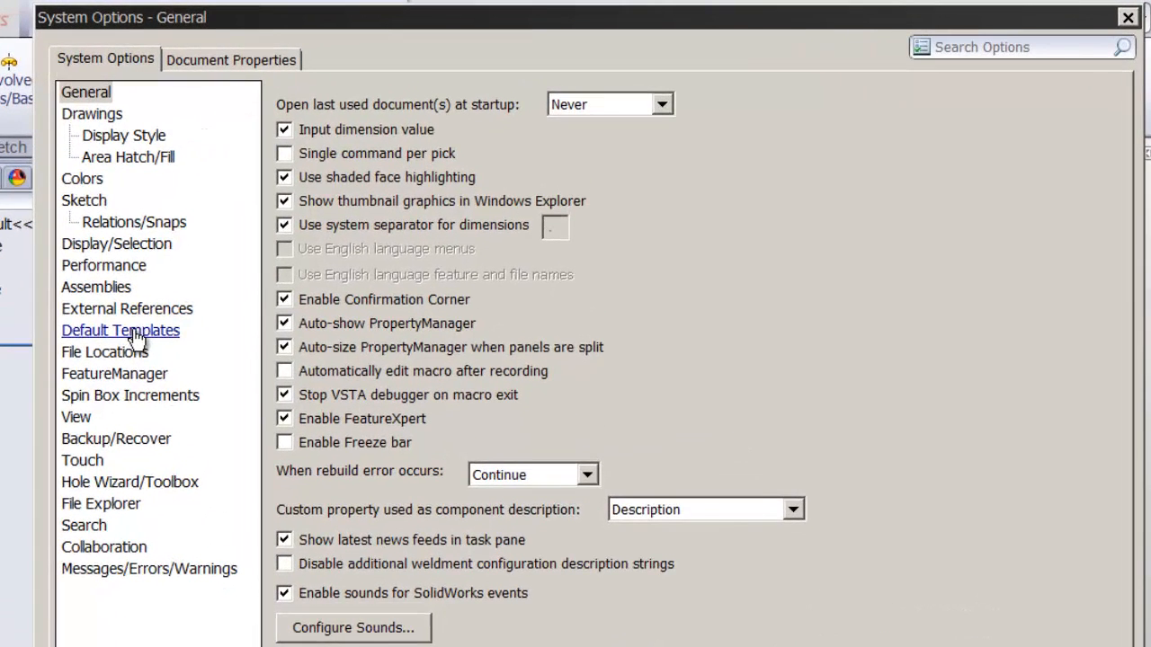
pyautogui.click(180, 300)
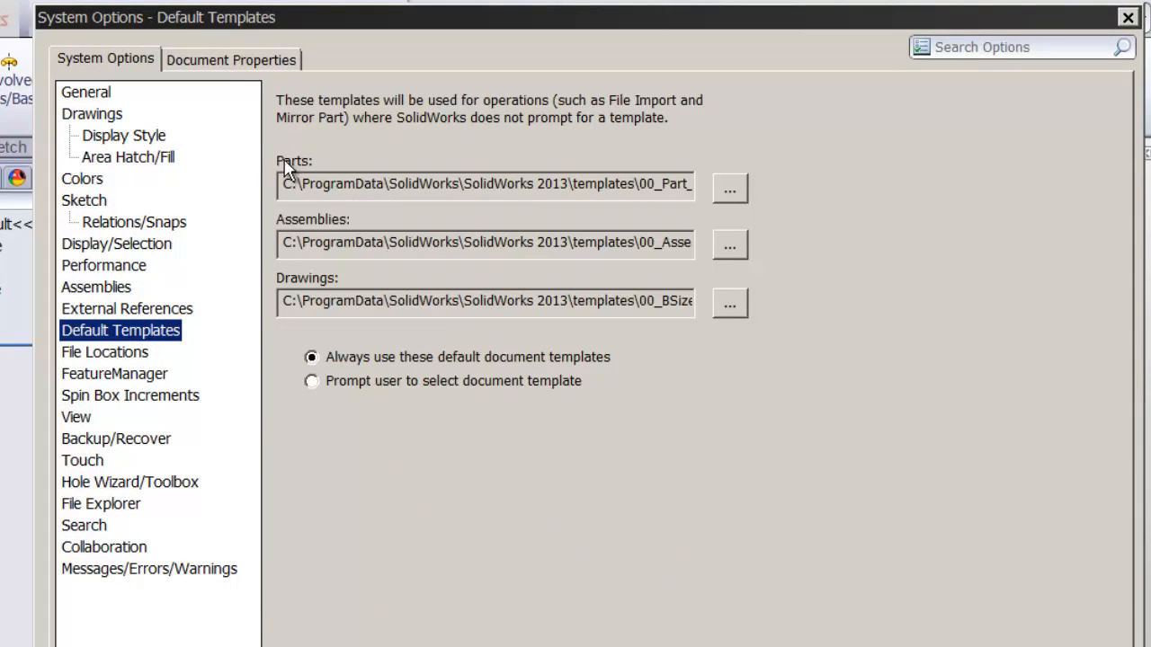
pyautogui.click(729, 190)
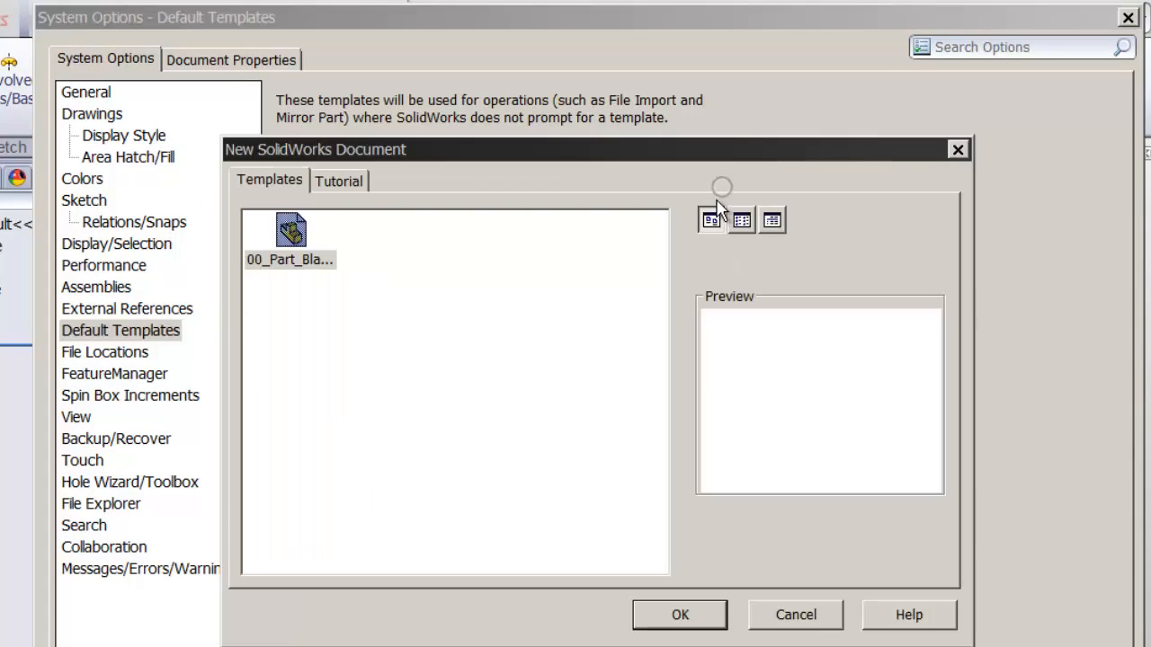
pyautogui.click(294, 244)
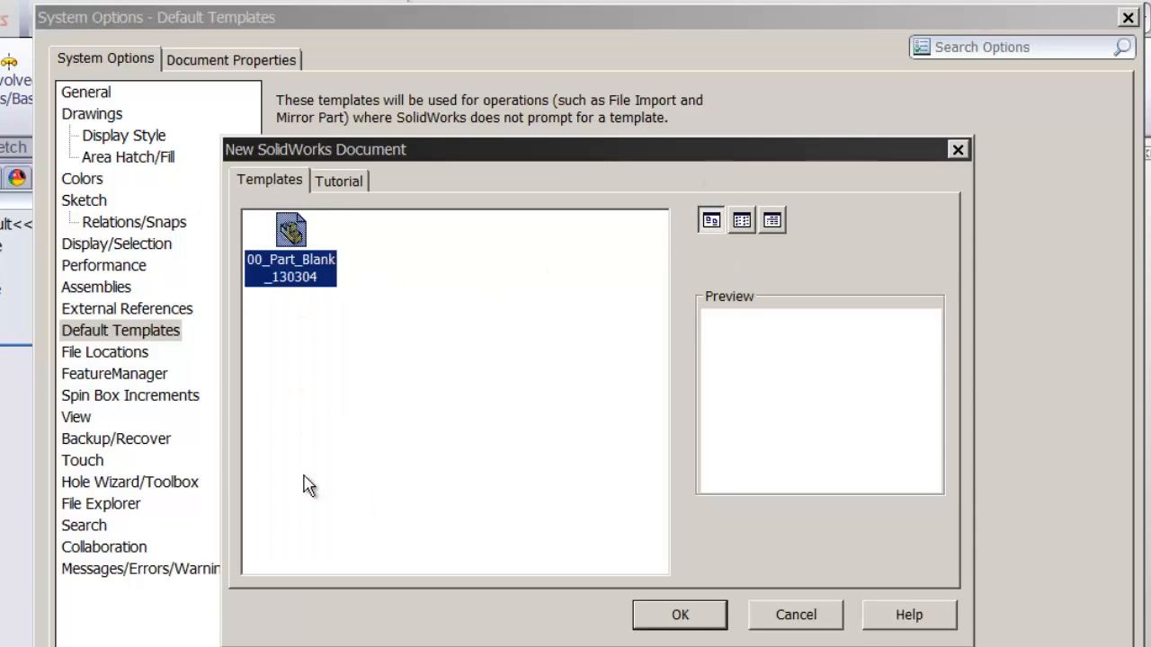
pyautogui.click(710, 619)
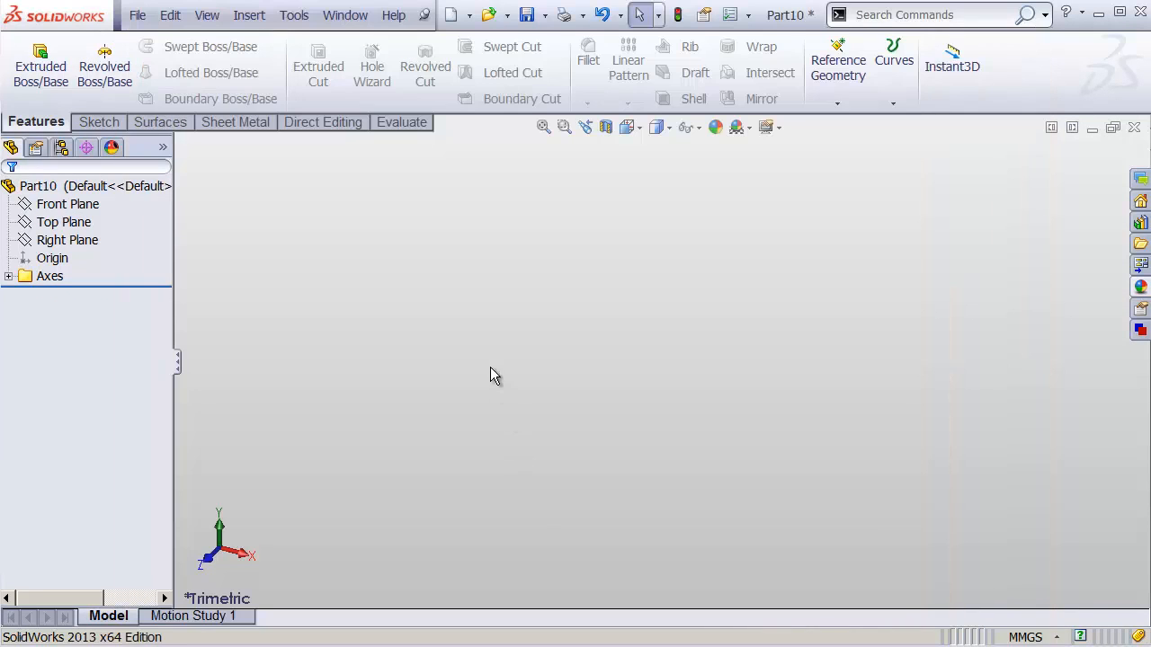
# Close the part without saving it and create a new assembly without inserting any component.
pyautogui.click(1134, 127)
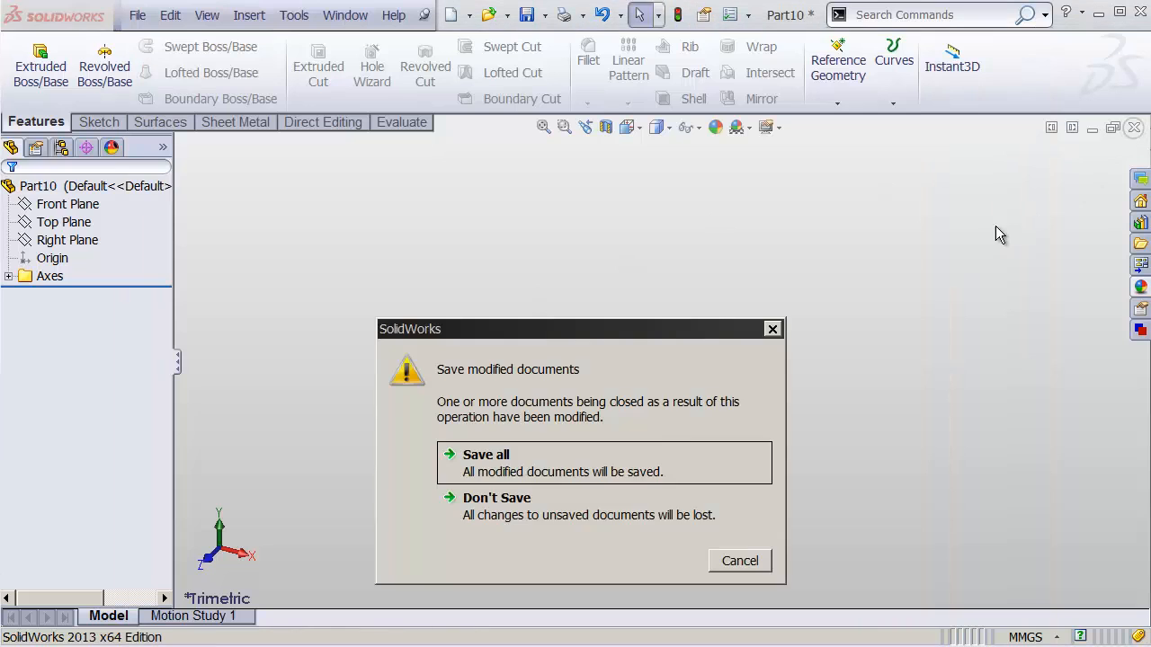
pyautogui.click(632, 508)
pyautogui.click(138, 15)
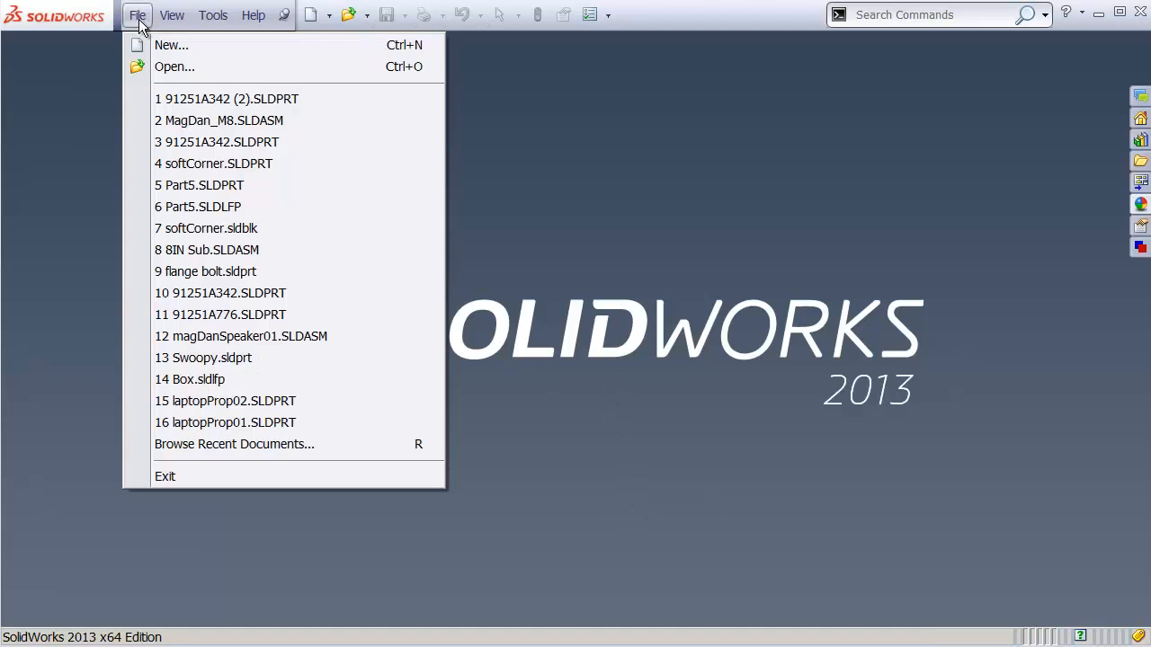
pyautogui.click(165, 44)
pyautogui.click(342, 298)
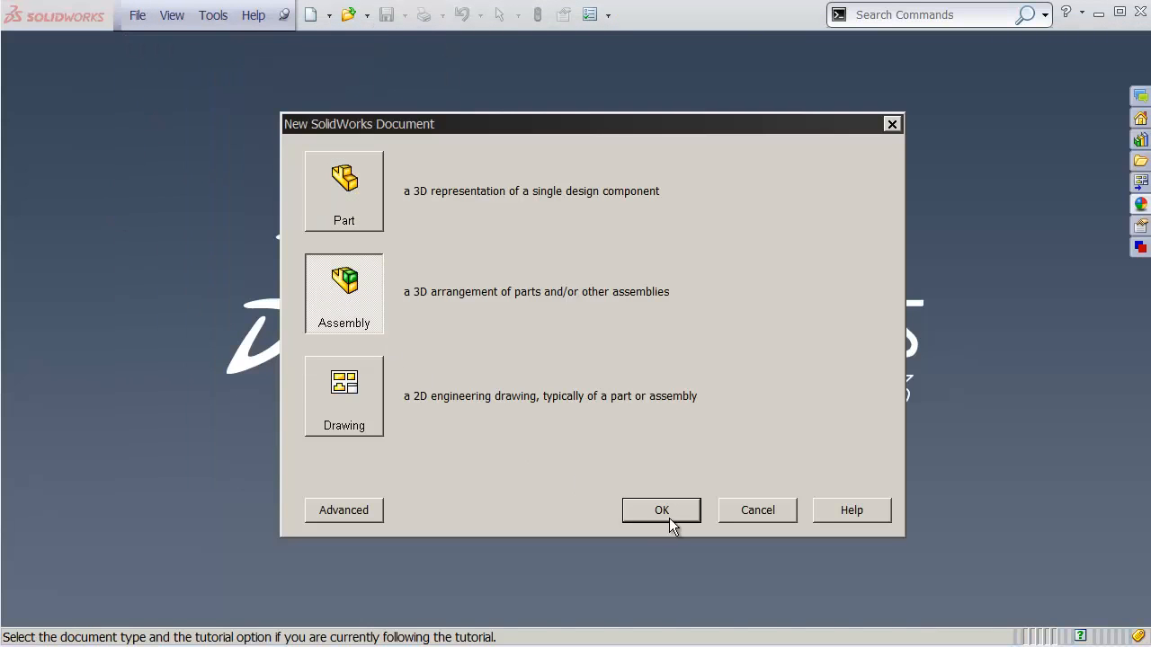
pyautogui.click(669, 514)
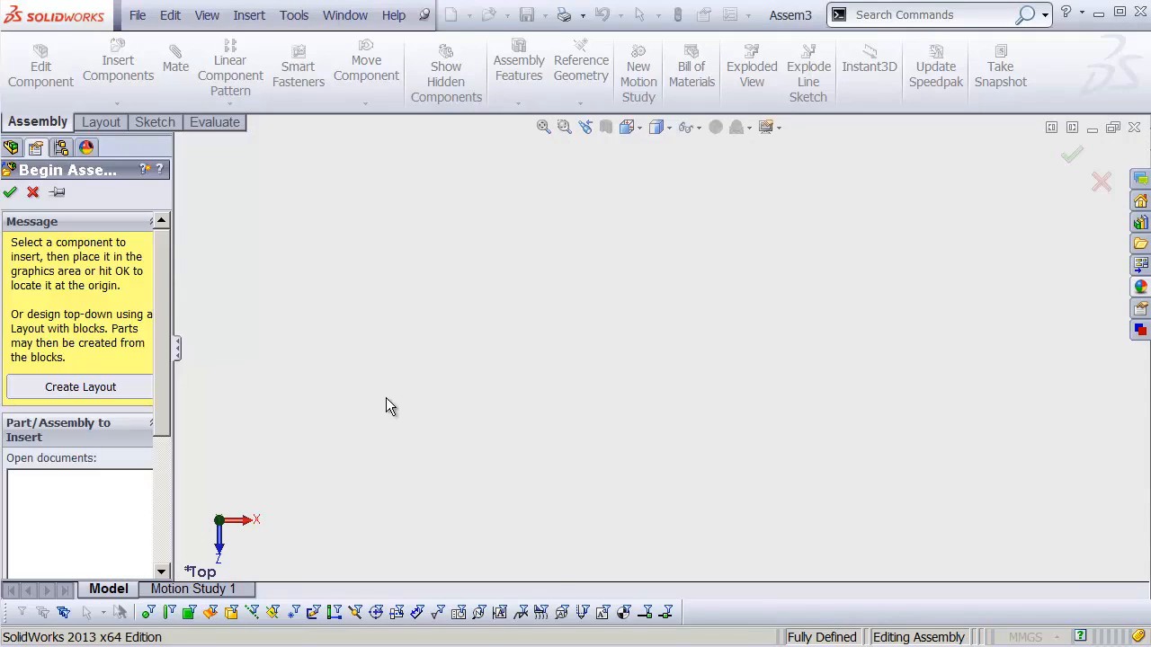
pyautogui.click(33, 191)
pyautogui.click(42, 277)
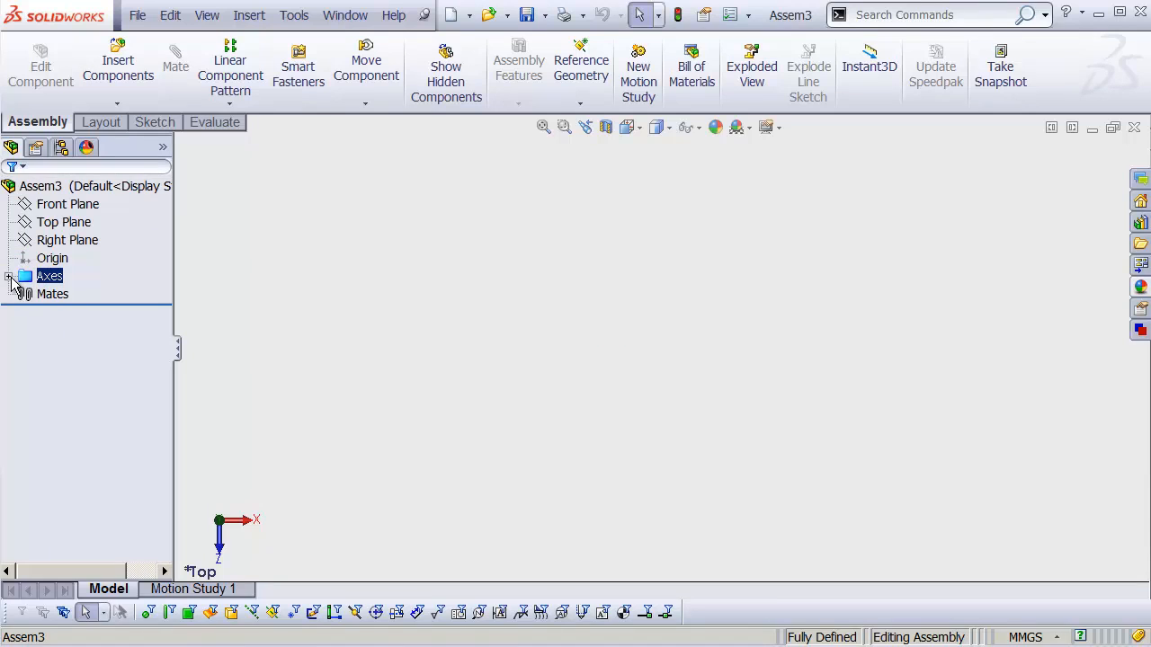
# Try to save the assembly as an Assembly Templates (*.asmdot) file over 00_Assembly_Blank_130305.asmdot in the templates folder.
pyautogui.click(137, 15)
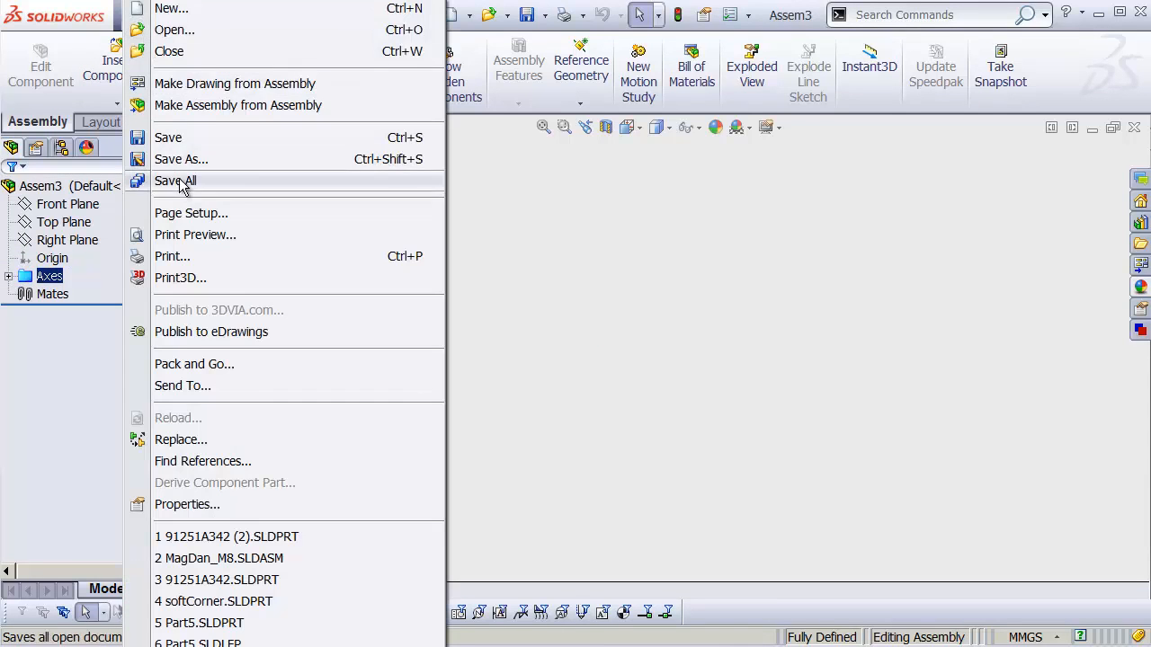
pyautogui.click(180, 156)
pyautogui.click(519, 416)
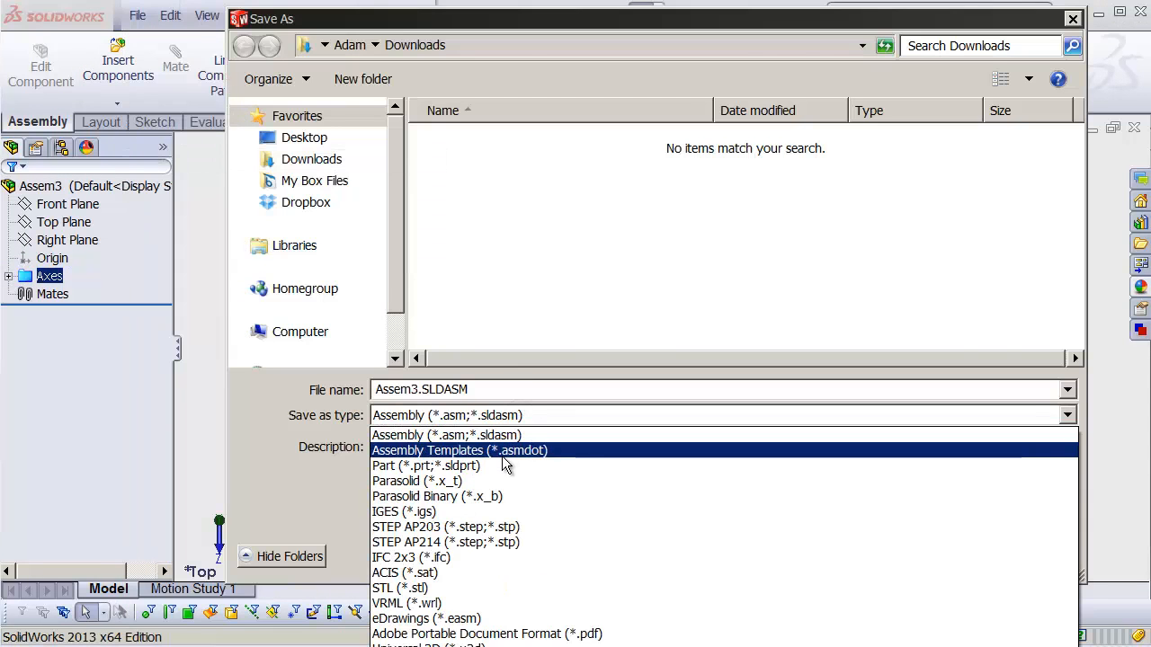
pyautogui.click(506, 447)
pyautogui.click(488, 192)
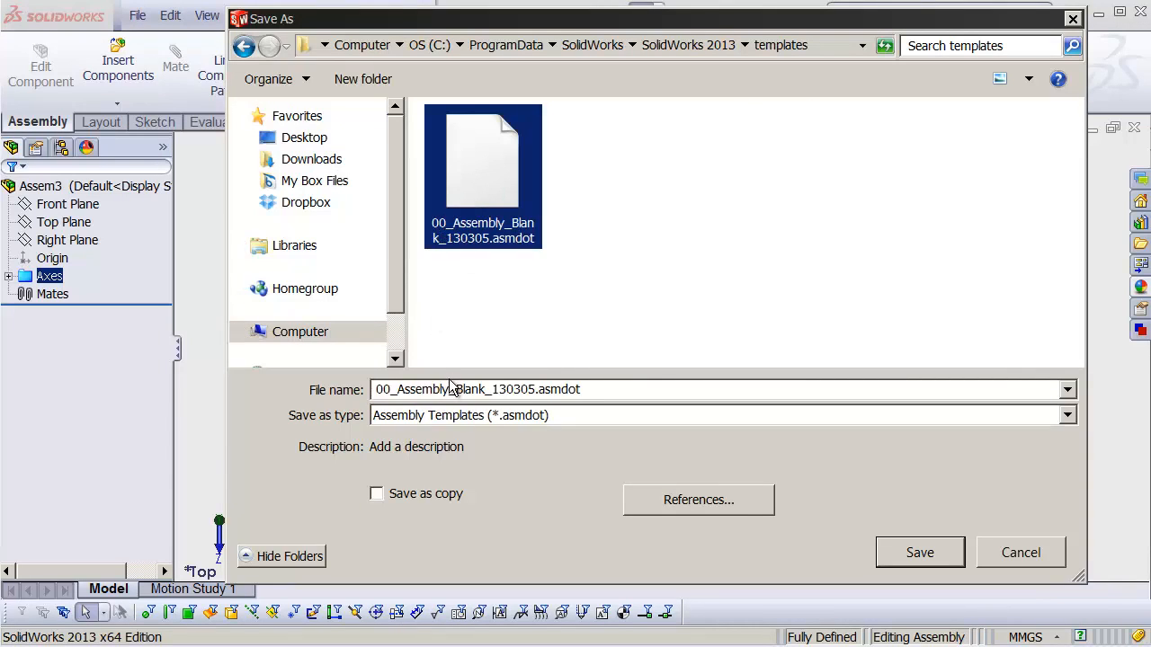
pyautogui.click(1020, 552)
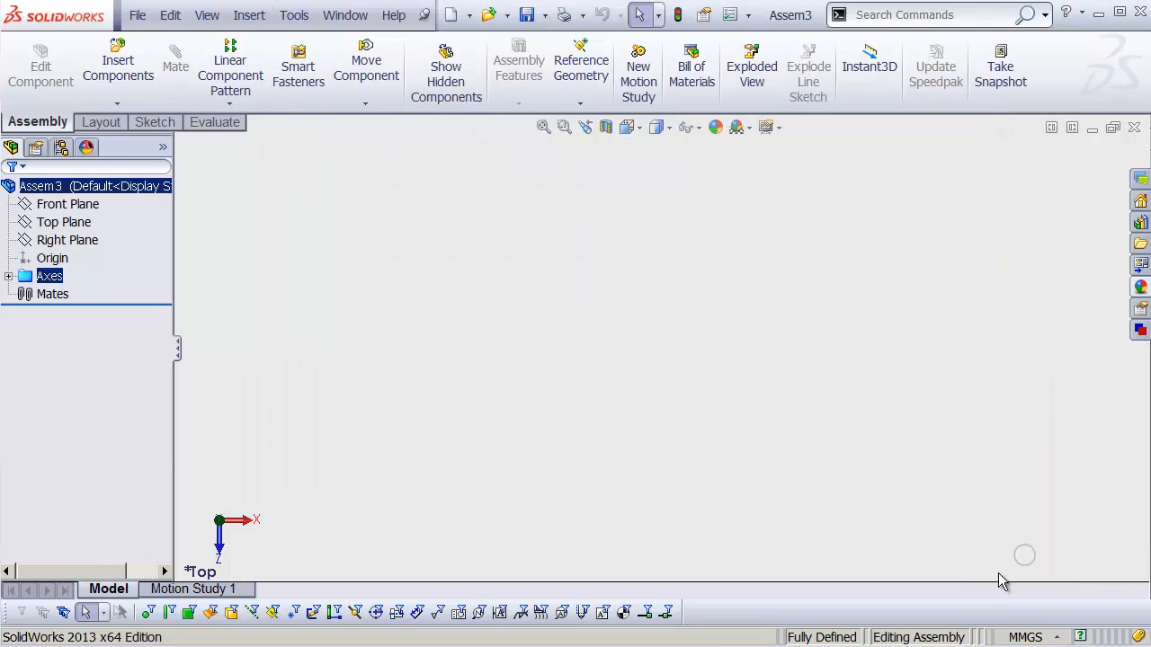
pyautogui.click(660, 391)
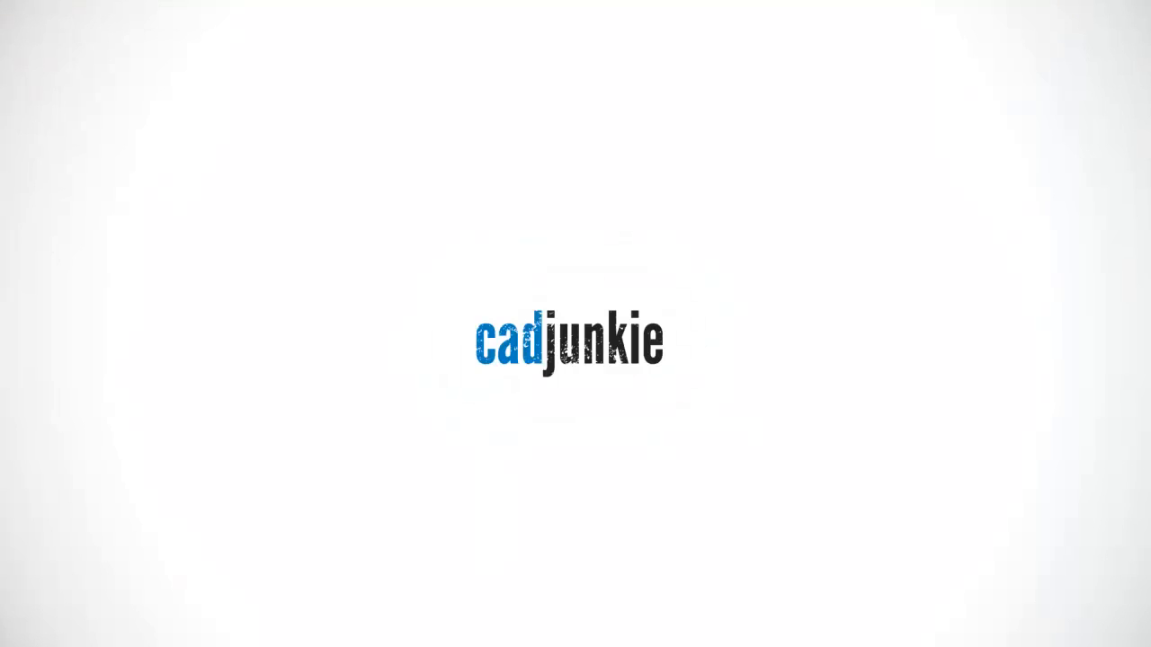